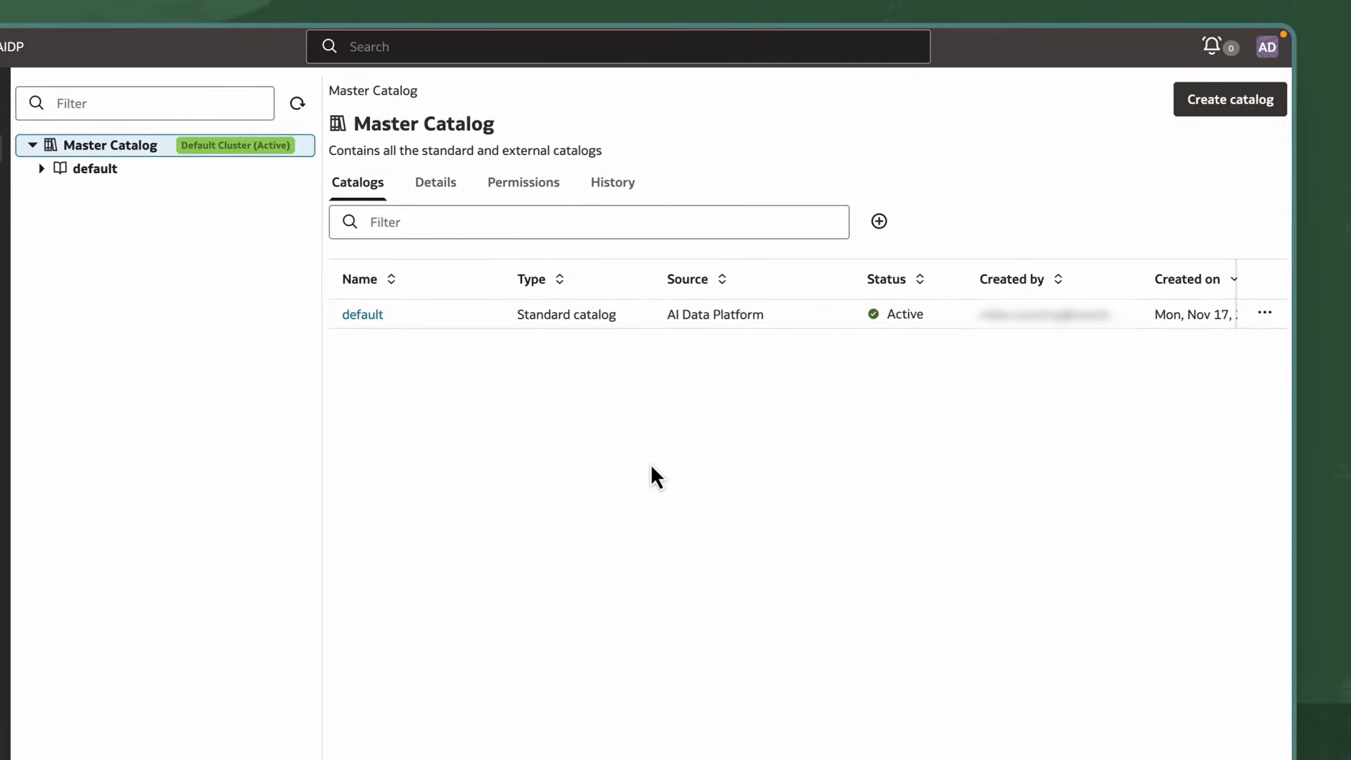
Create a standard catalog named Data_Science_Standard with the description "Standard catalog for the data science team", leaving the compartment unselected.
click(1172, 107)
text(Data_Science_Standard)
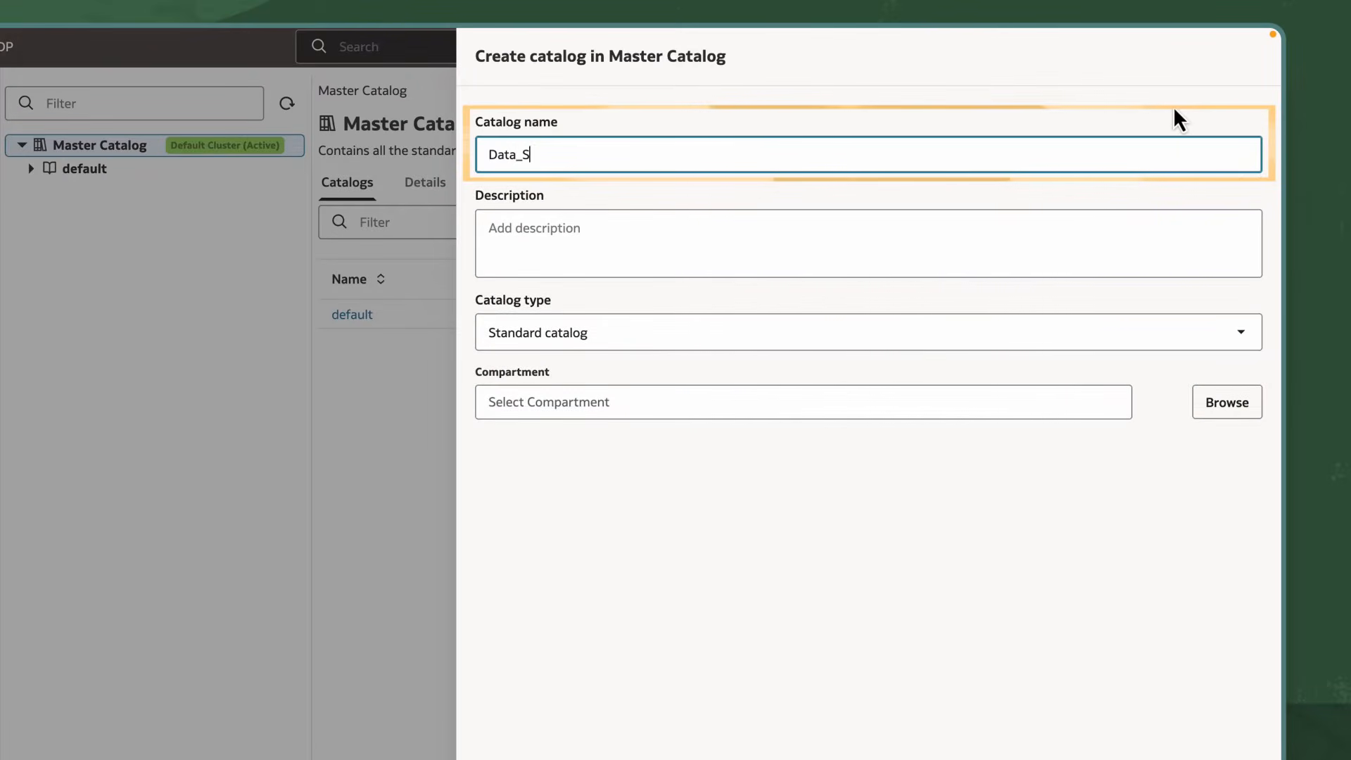
click(936, 225)
text(Standard cata)
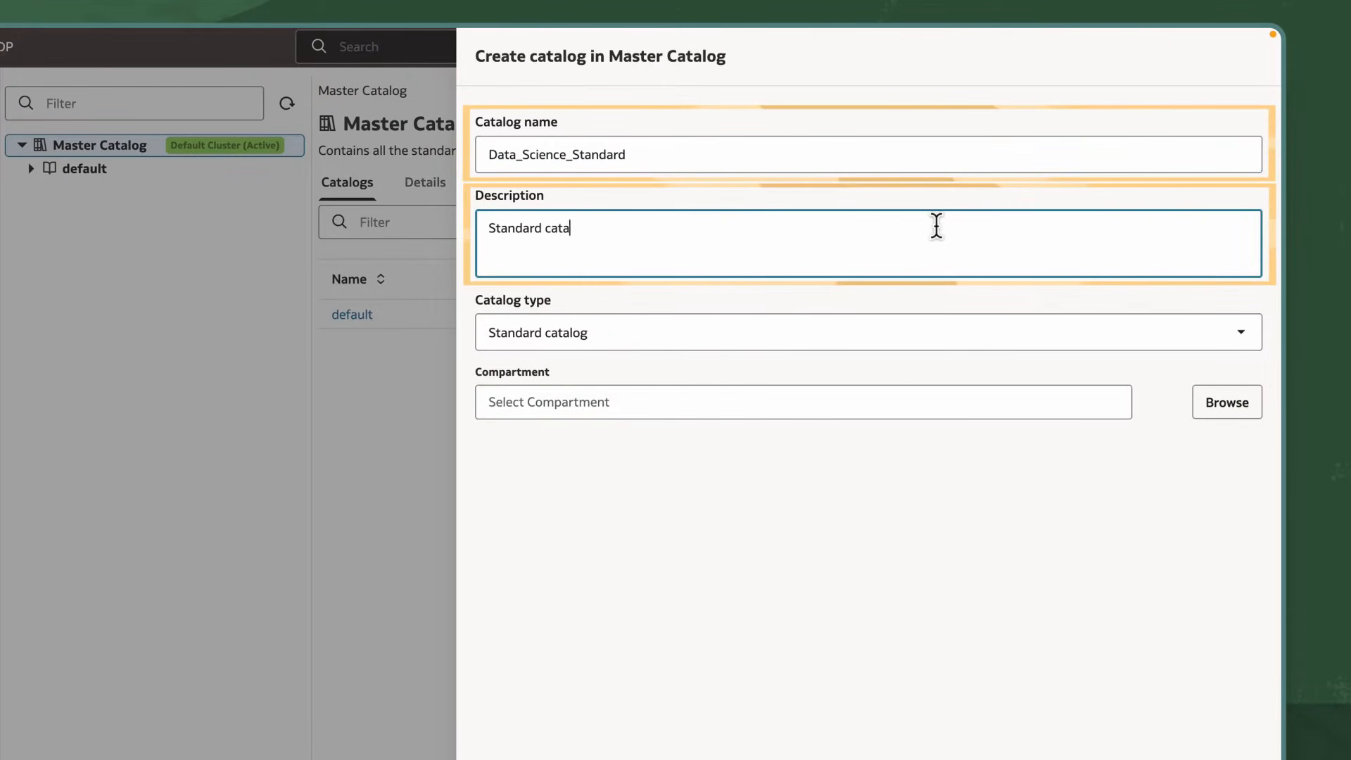
text(log for the data science team)
click(1052, 321)
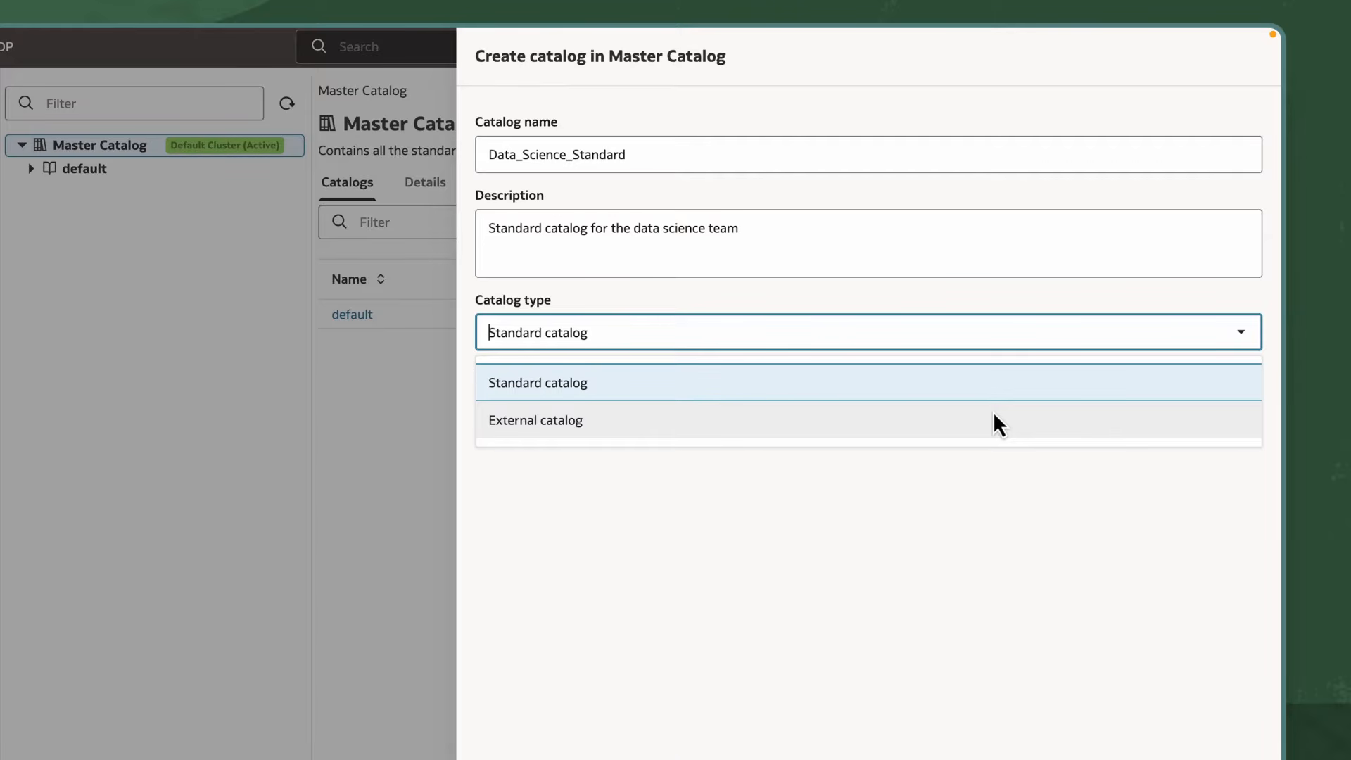
click(1017, 378)
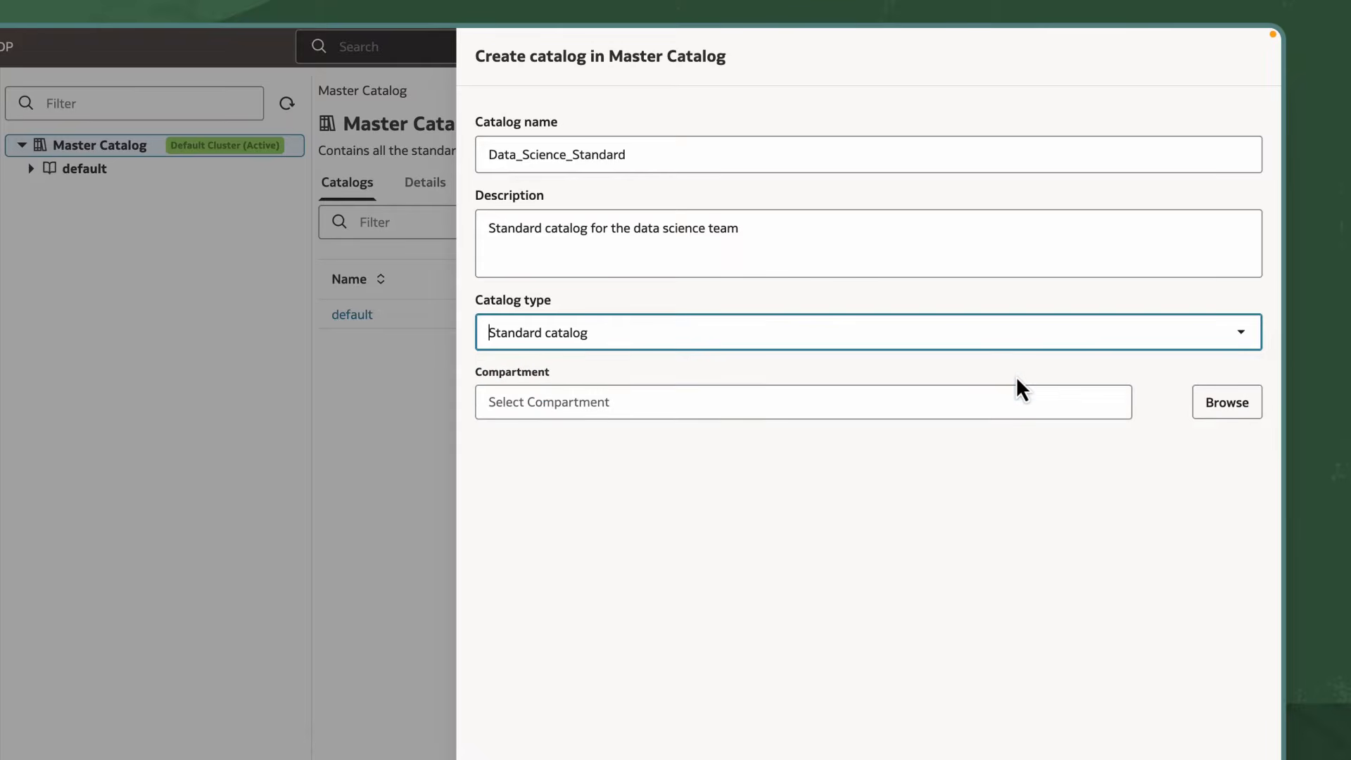
click(1235, 416)
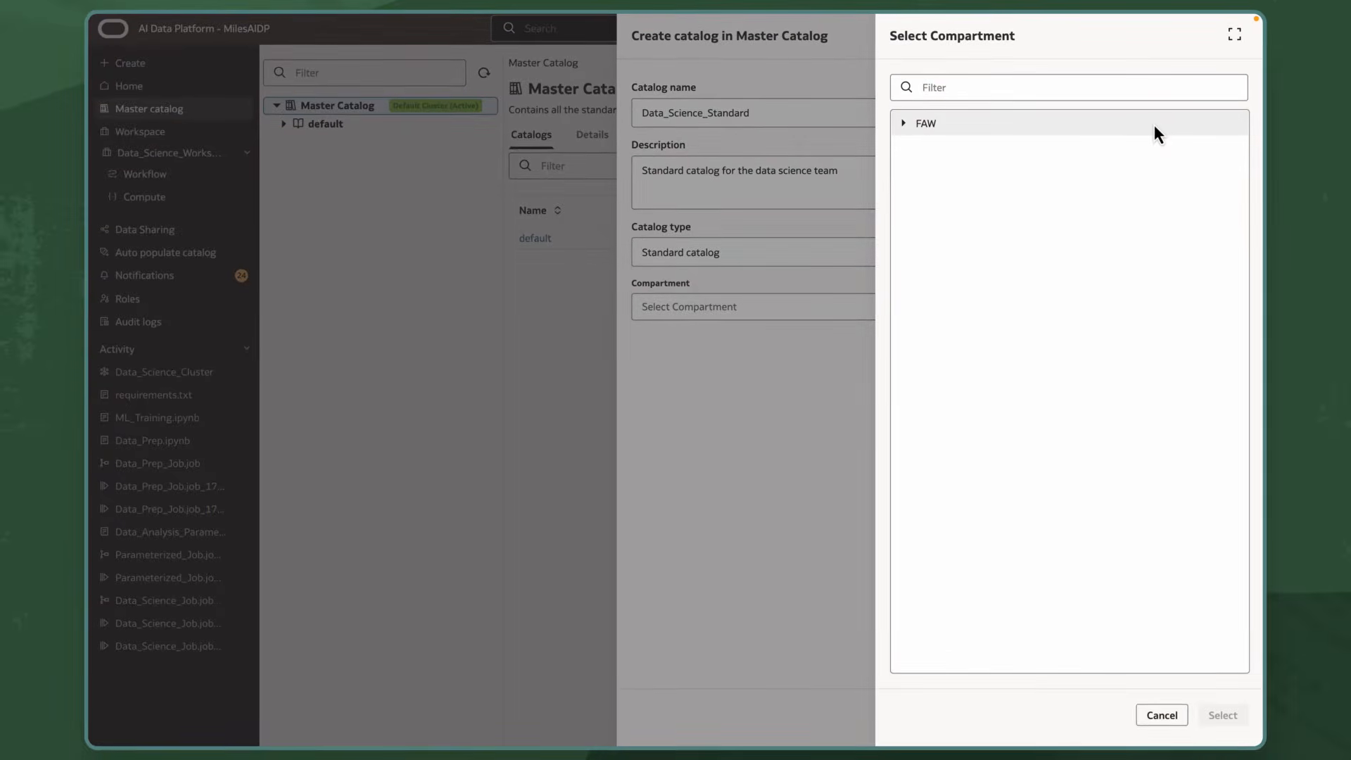
click(1158, 713)
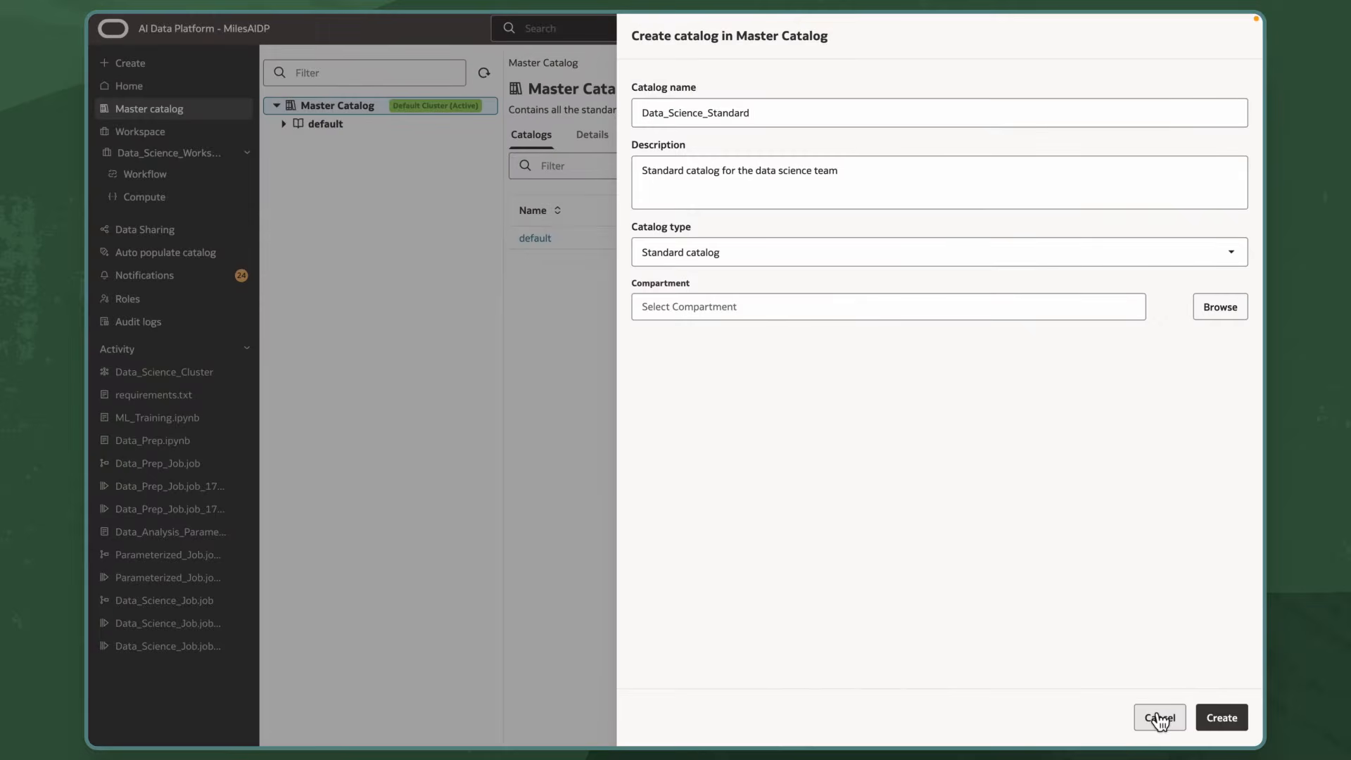
click(1217, 720)
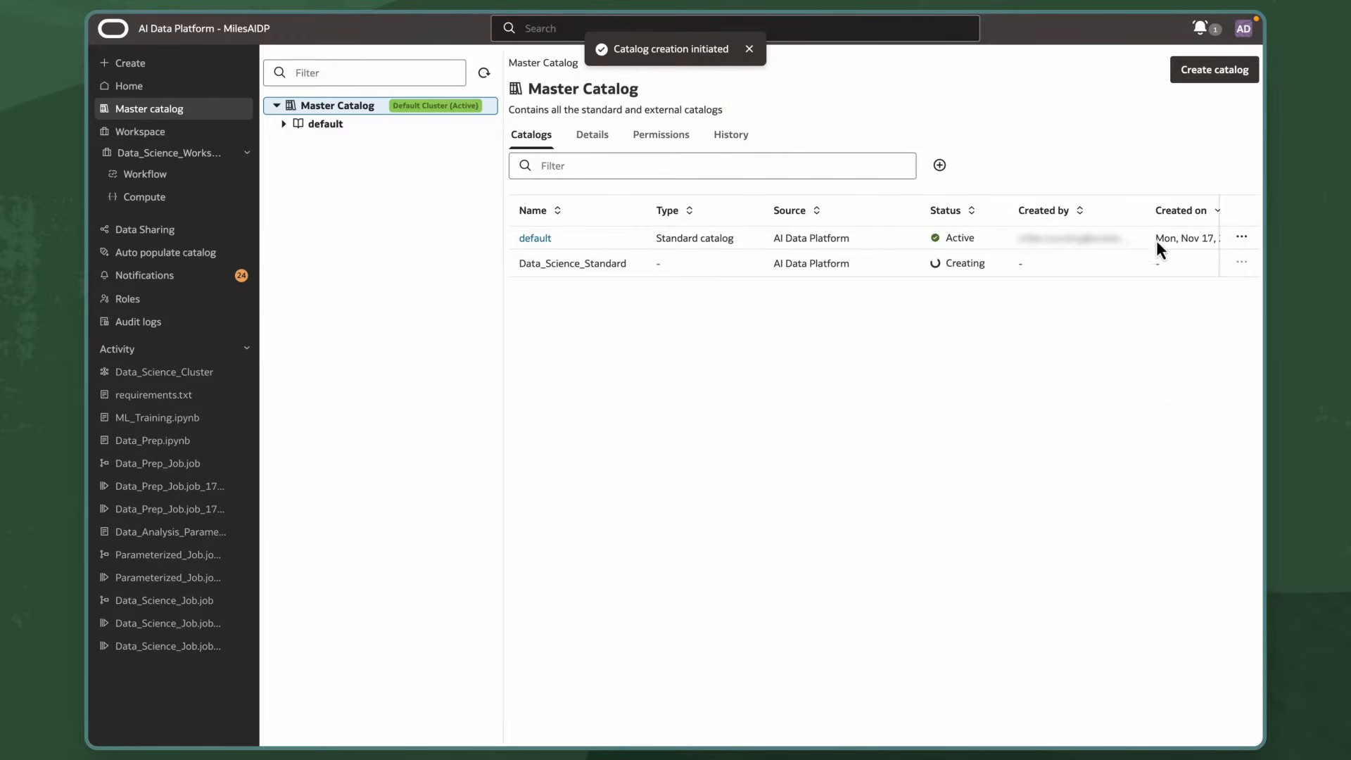
Set up an external catalog named Data_Science_External, described as "External catalog for the data science team", with Oracle Autonomous Data Warehouse as source type.
click(1195, 77)
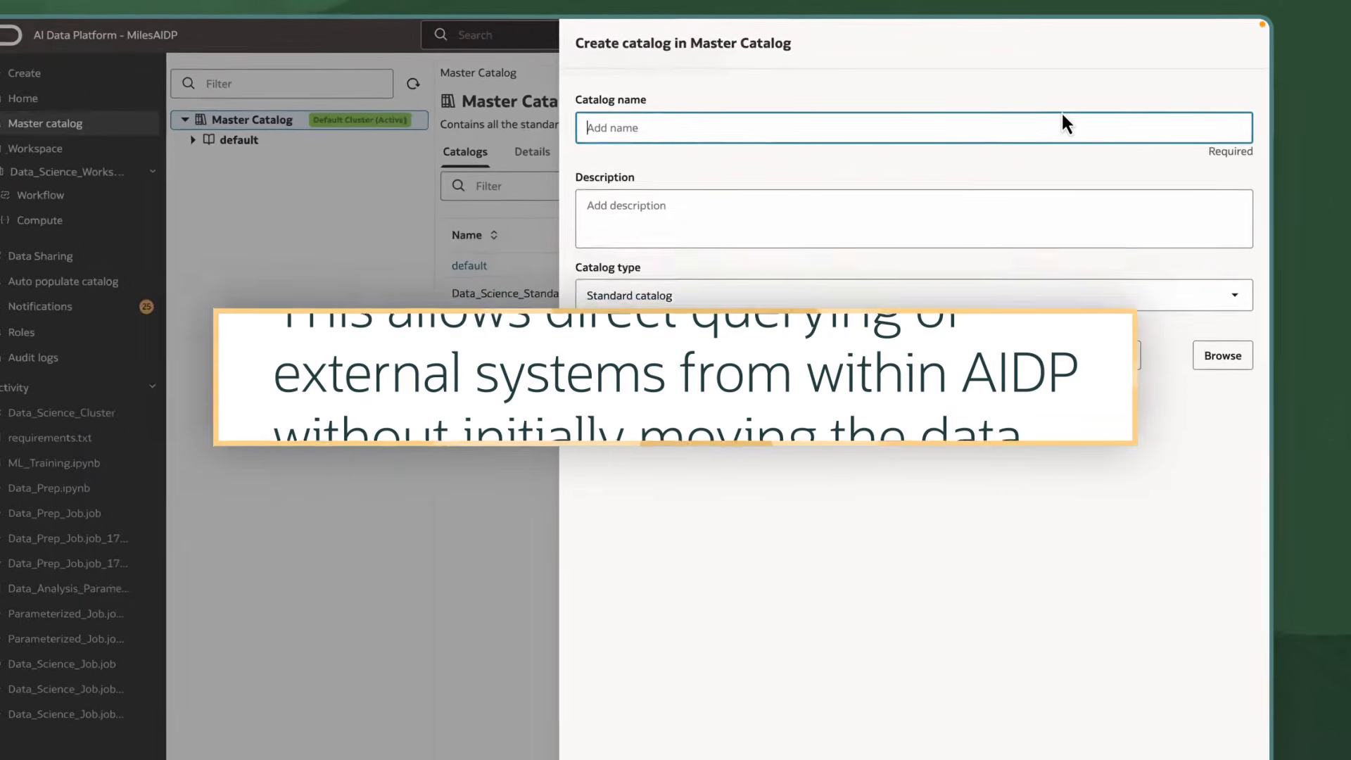
text(Data_Scienc)
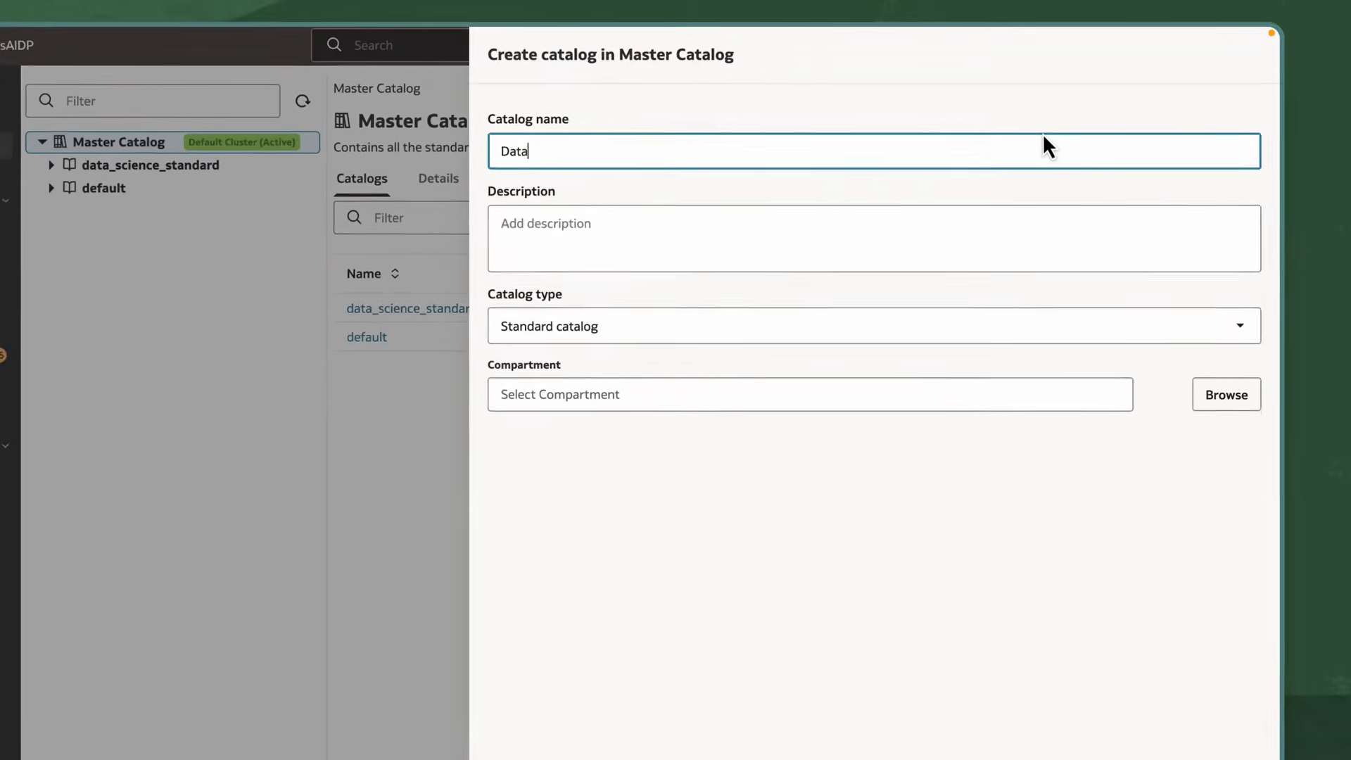
text(e_External)
click(680, 243)
text(External)
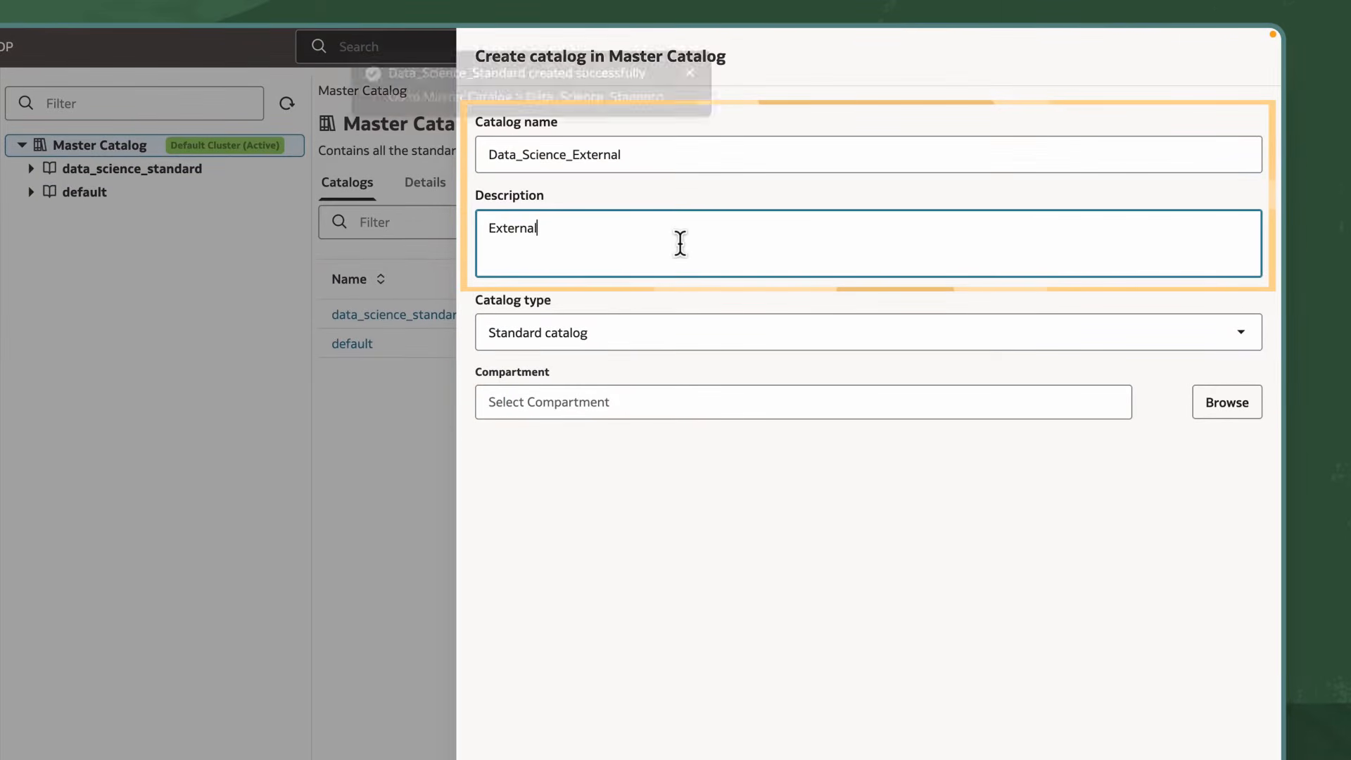
text( catalog for the data science team)
click(1003, 335)
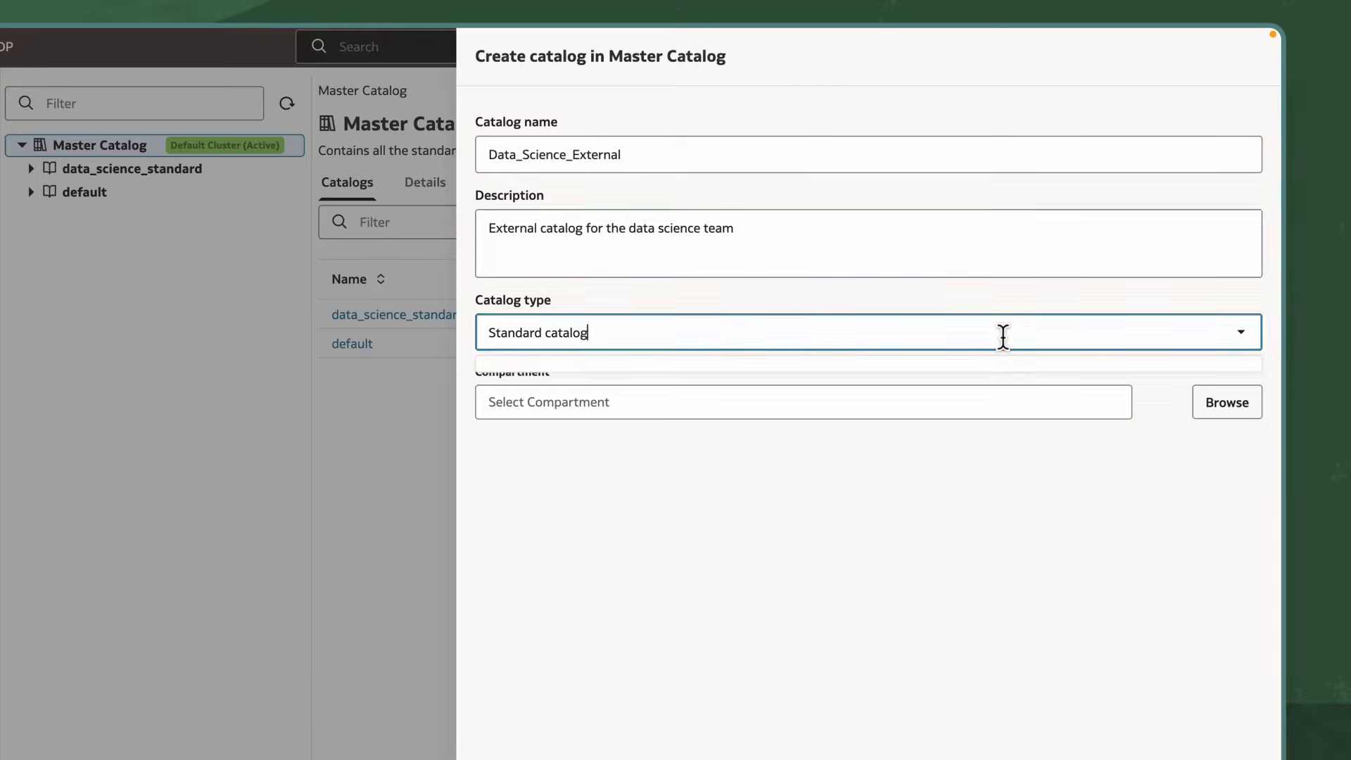
click(960, 417)
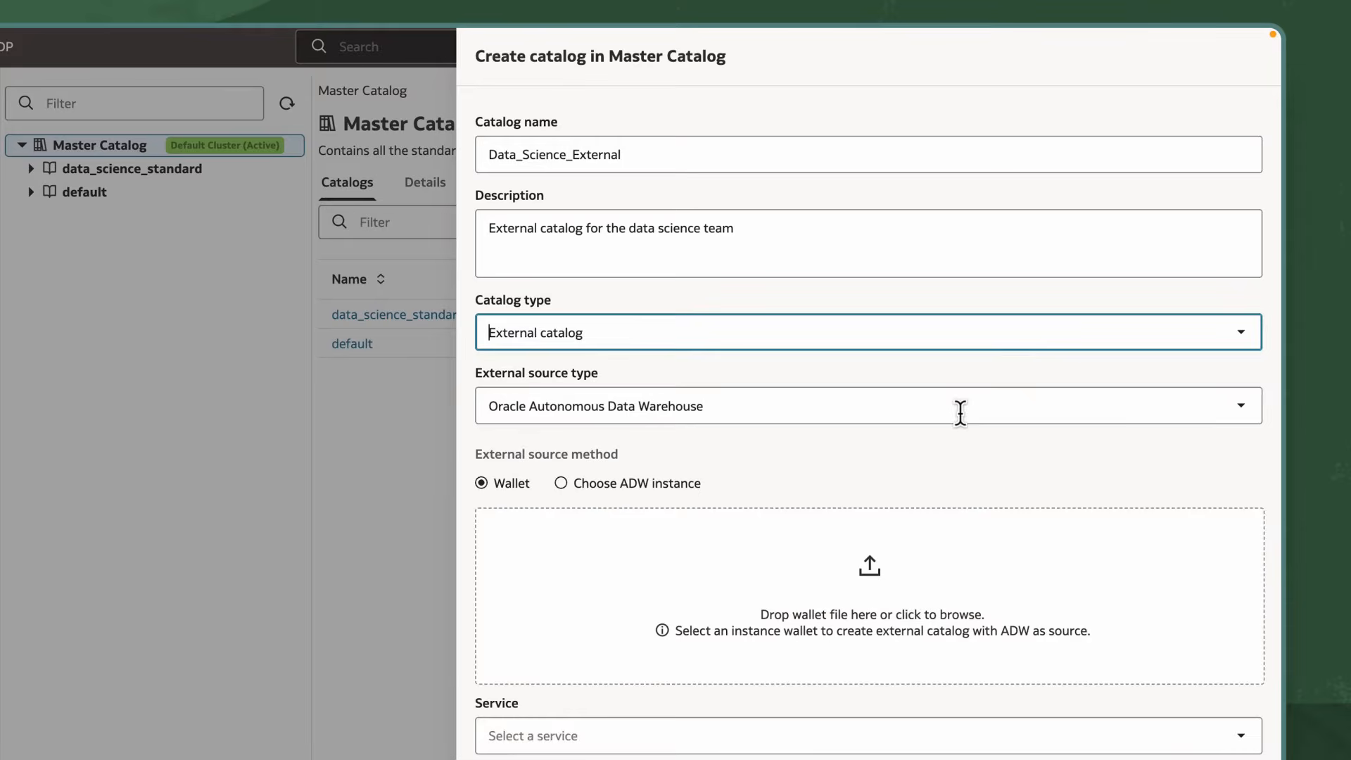
click(971, 409)
click(944, 461)
Upload Wallet_workshop.zip as the external catalog's wallet and select the workshop_low service.
scroll(944, 454, down, 2)
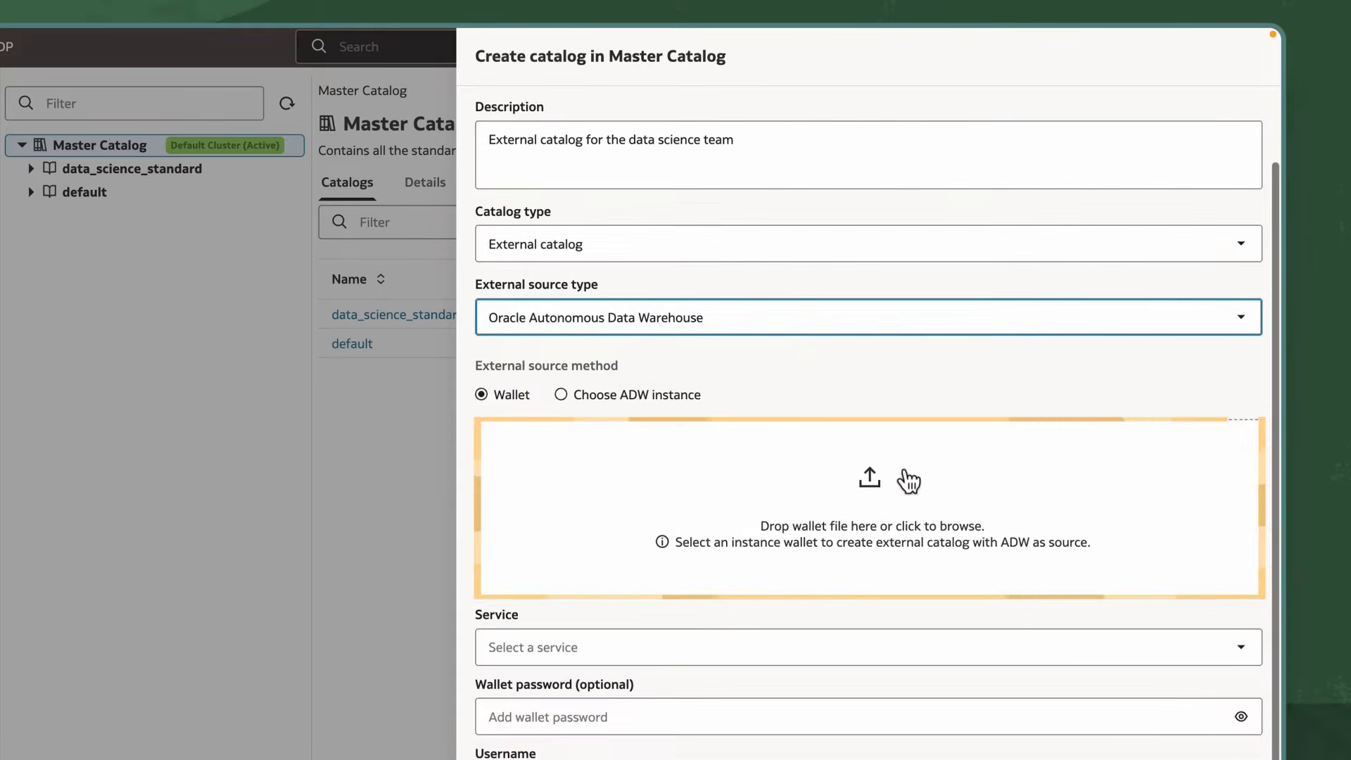
click(903, 473)
click(529, 415)
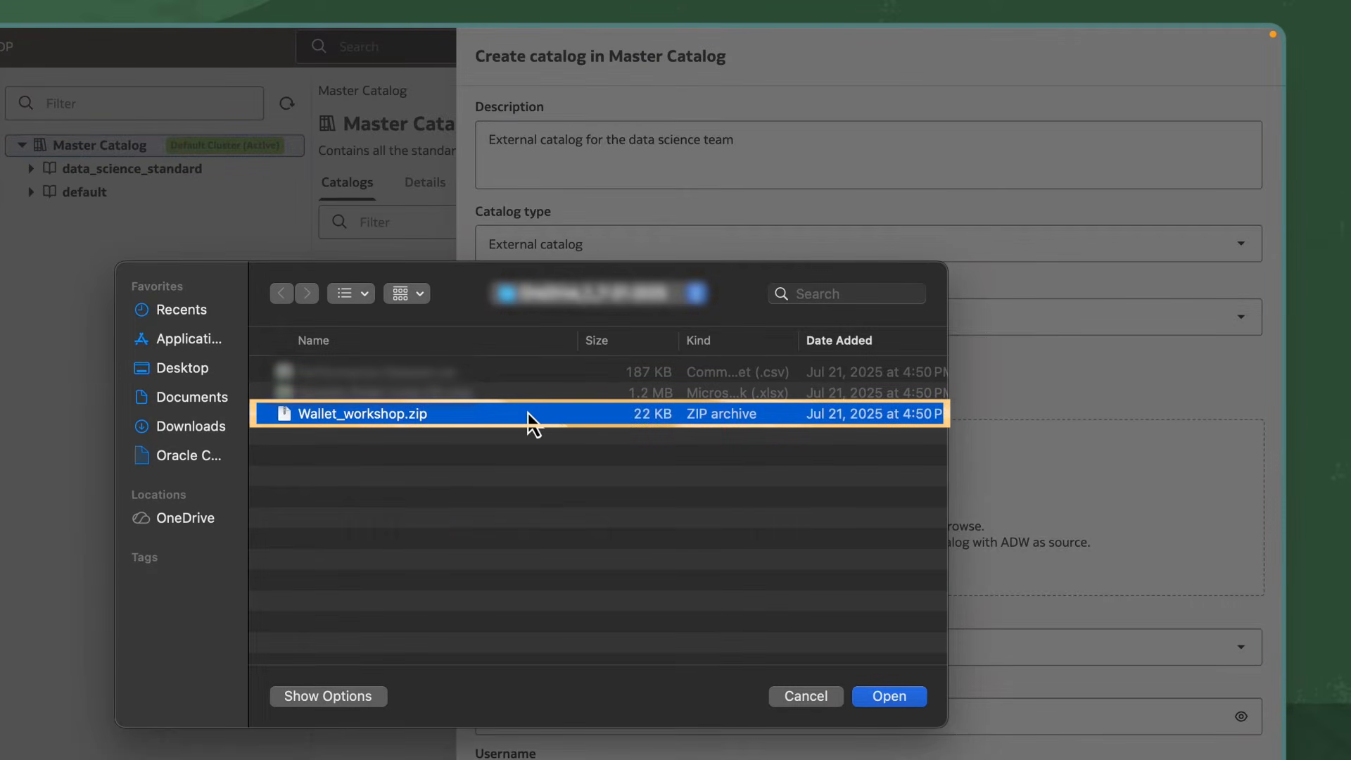
click(892, 697)
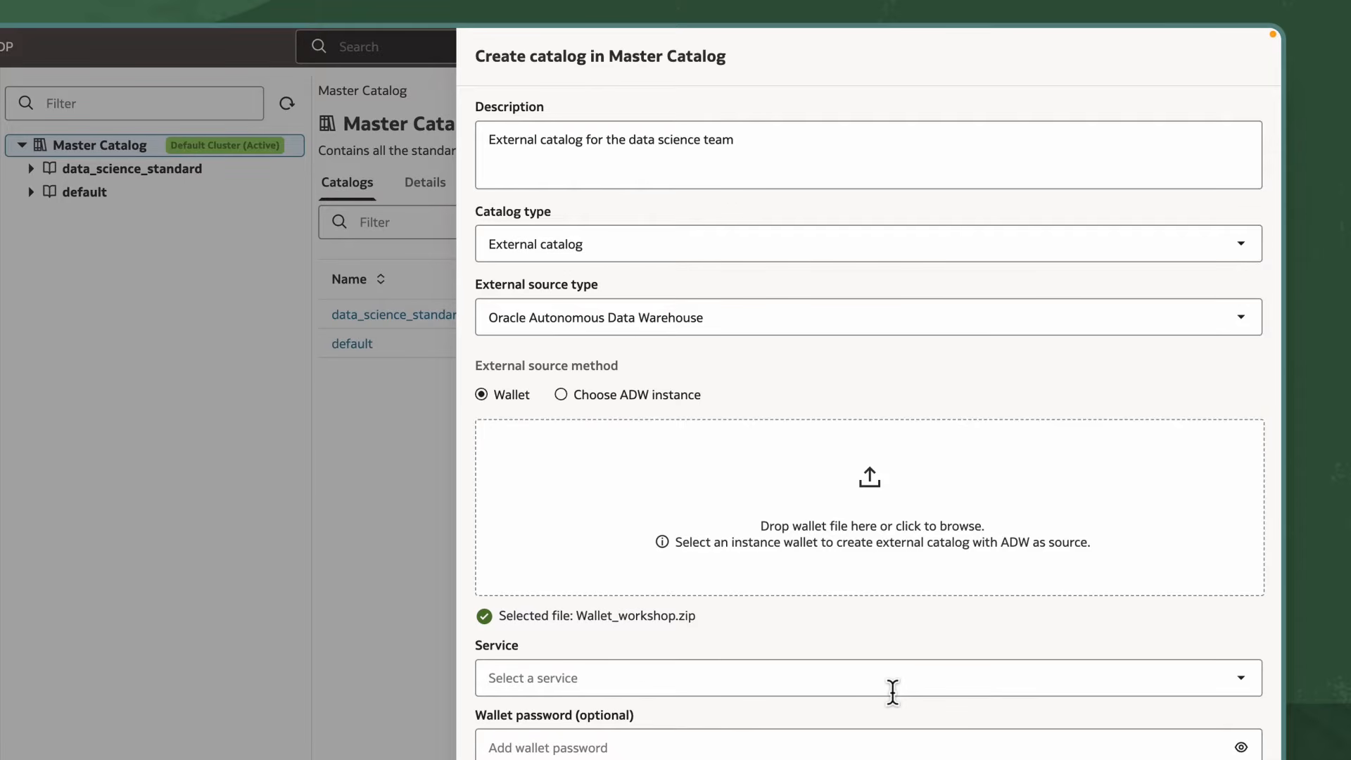
scroll(892, 693, down, 2)
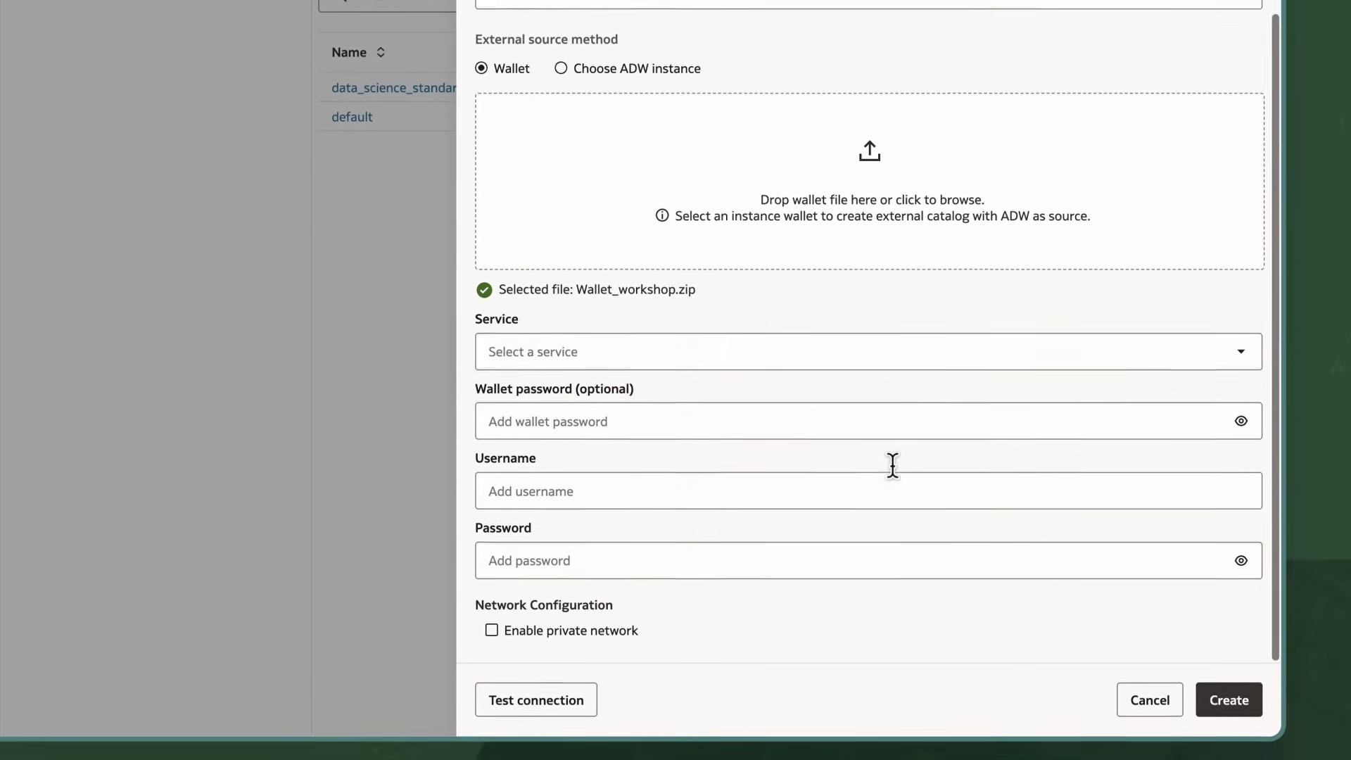
click(915, 338)
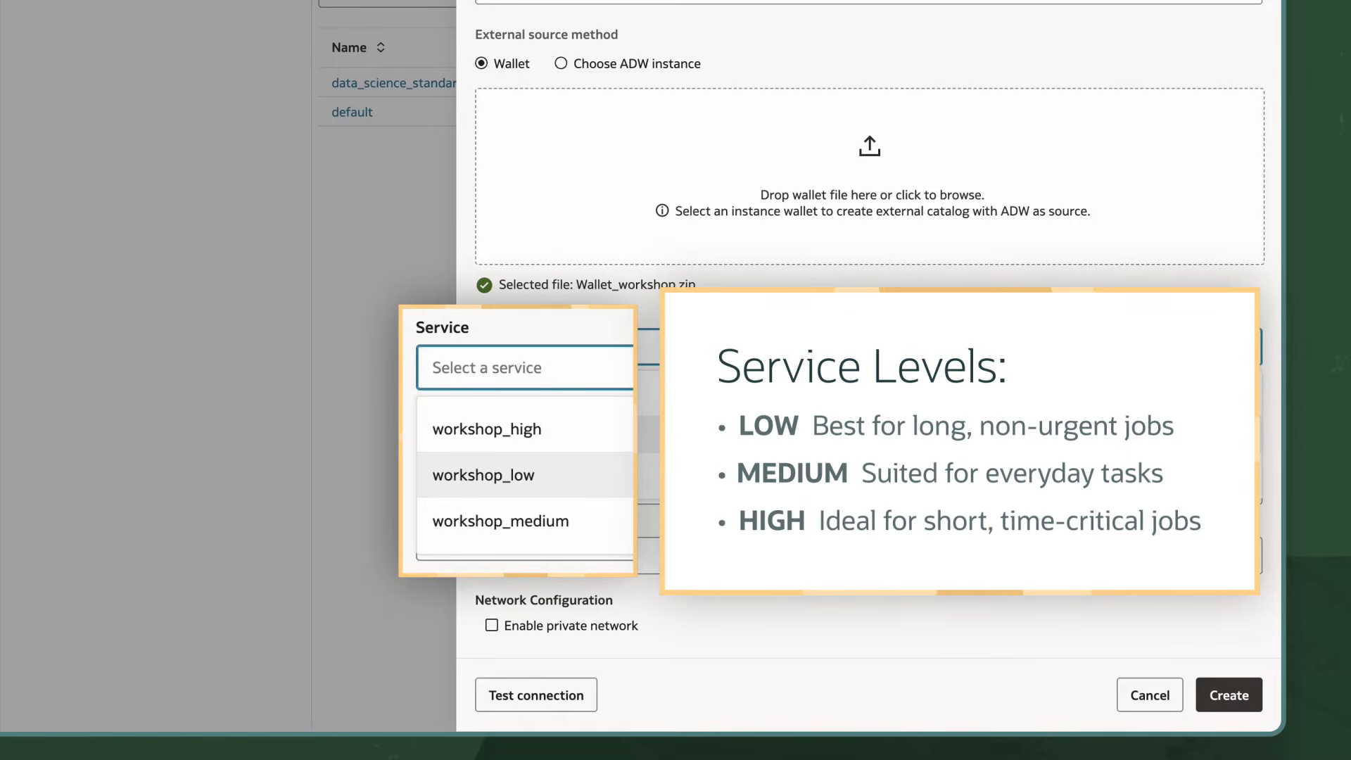
click(870, 430)
Enter the username oax_user and the account password, and create the external catalog after testing its connection.
click(853, 484)
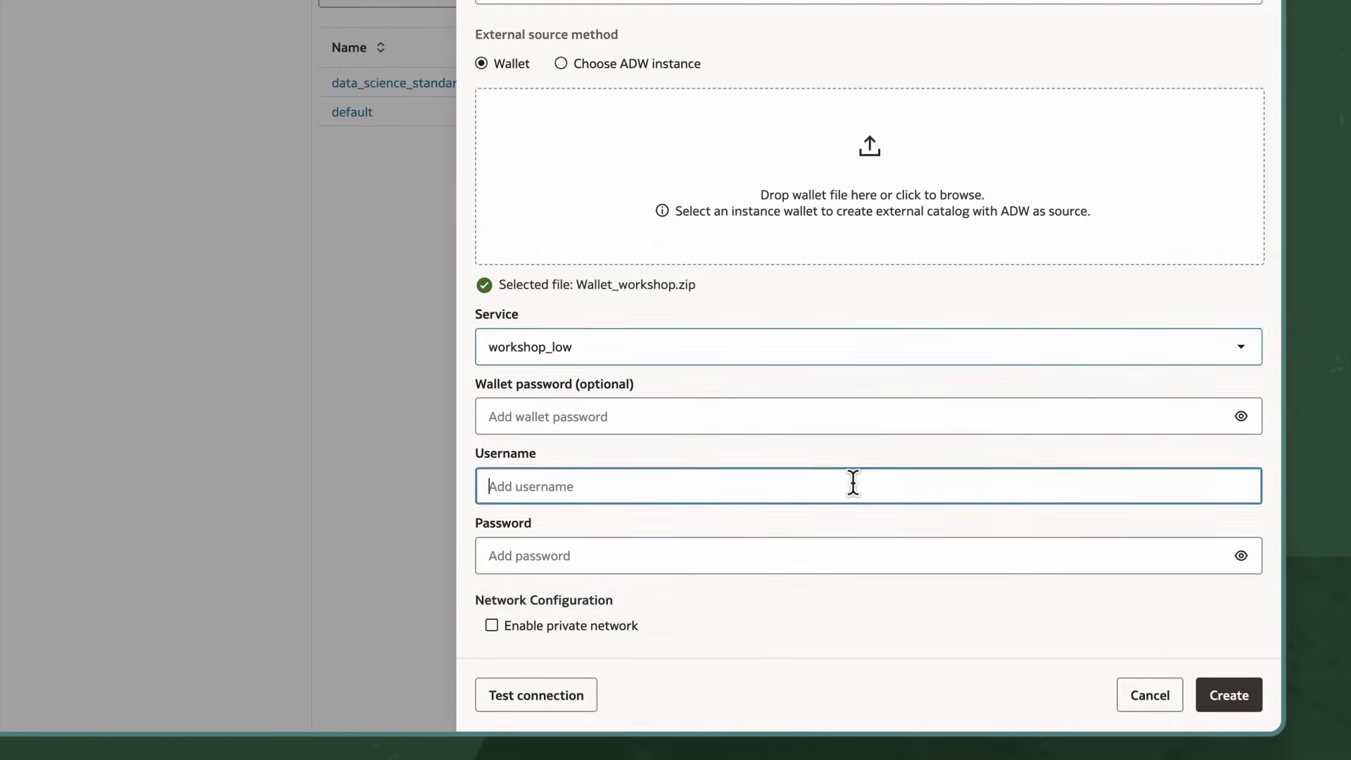
text(oax_user)
click(783, 554)
text(******)
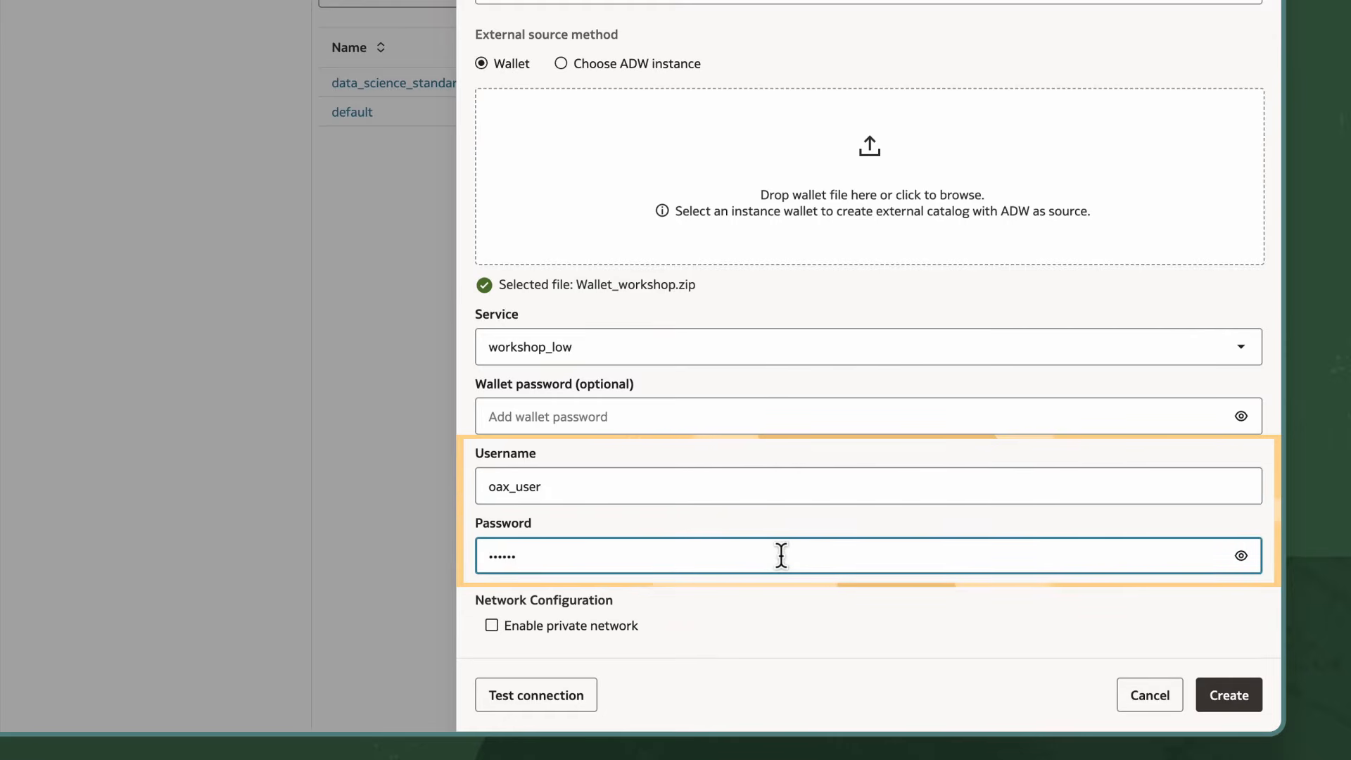
text(*****)
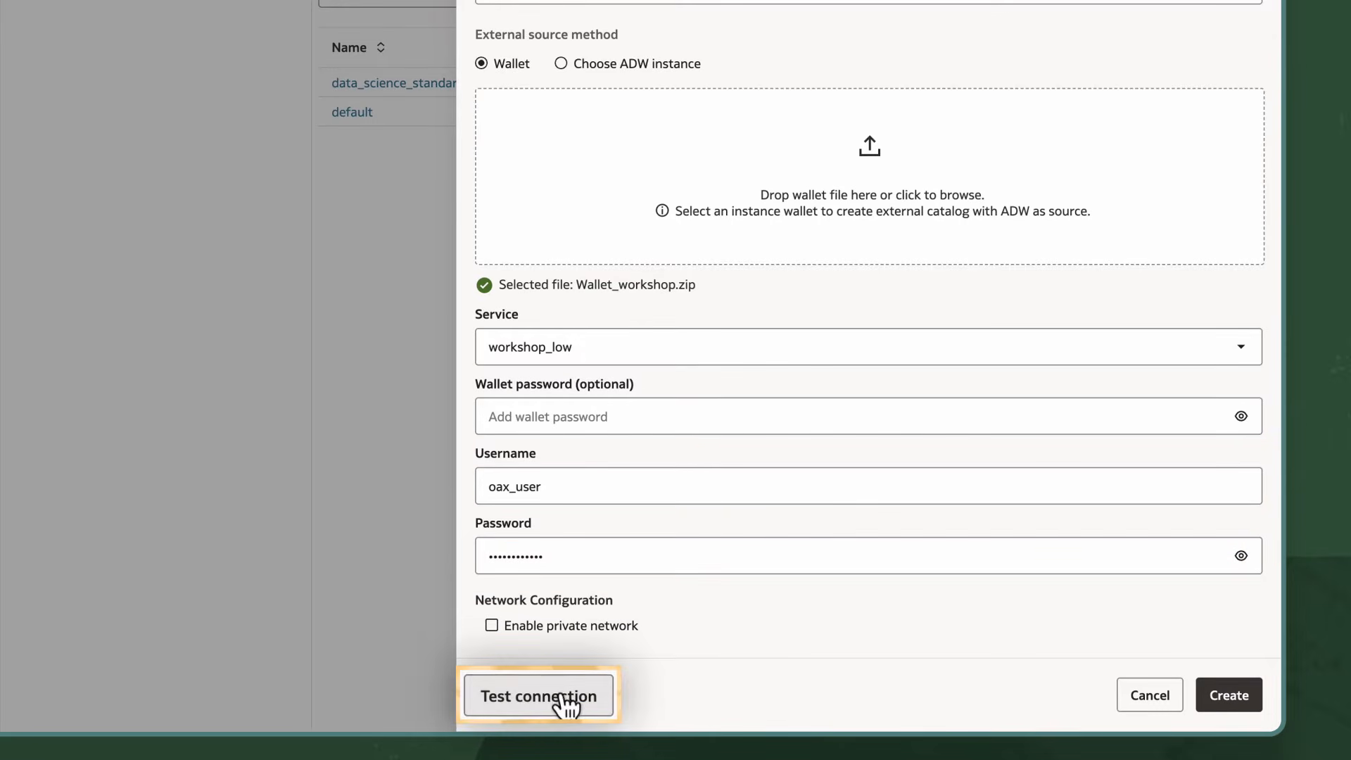
click(559, 696)
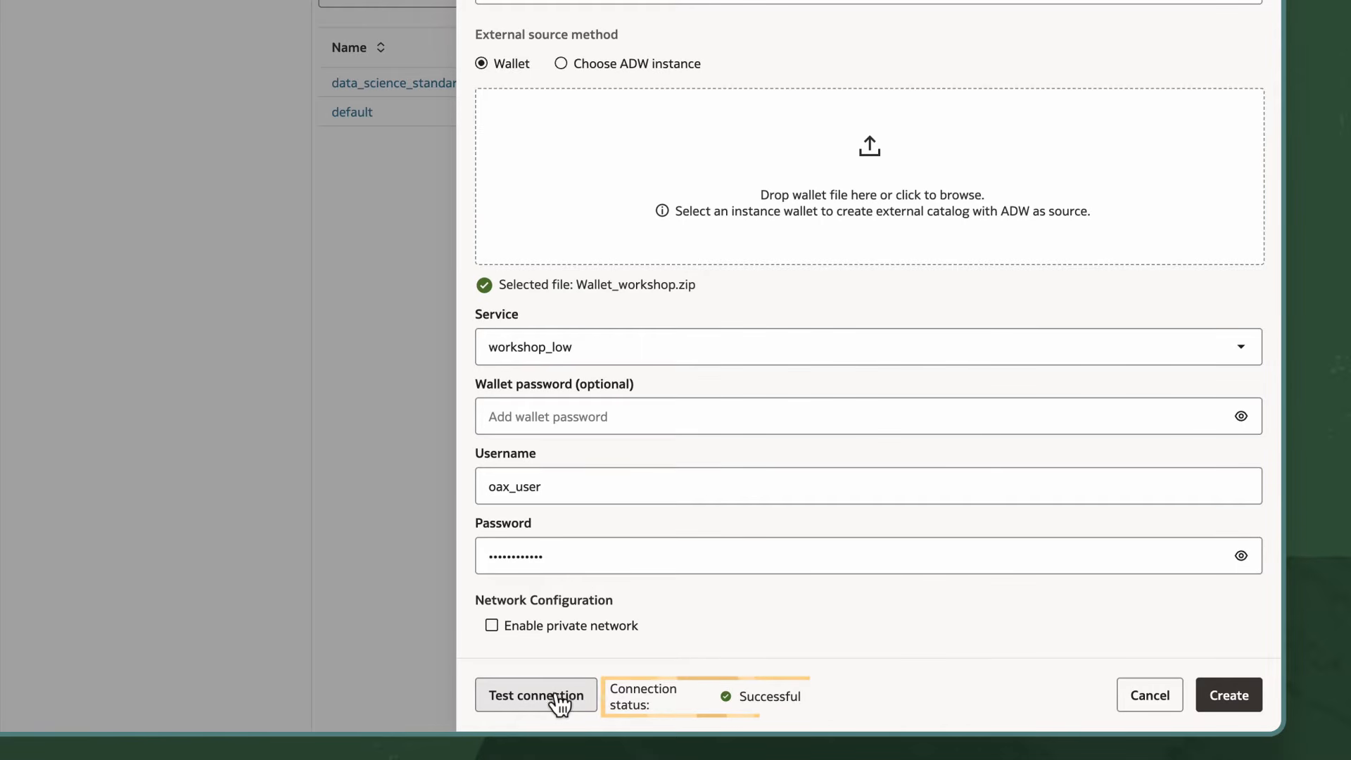
click(1232, 698)
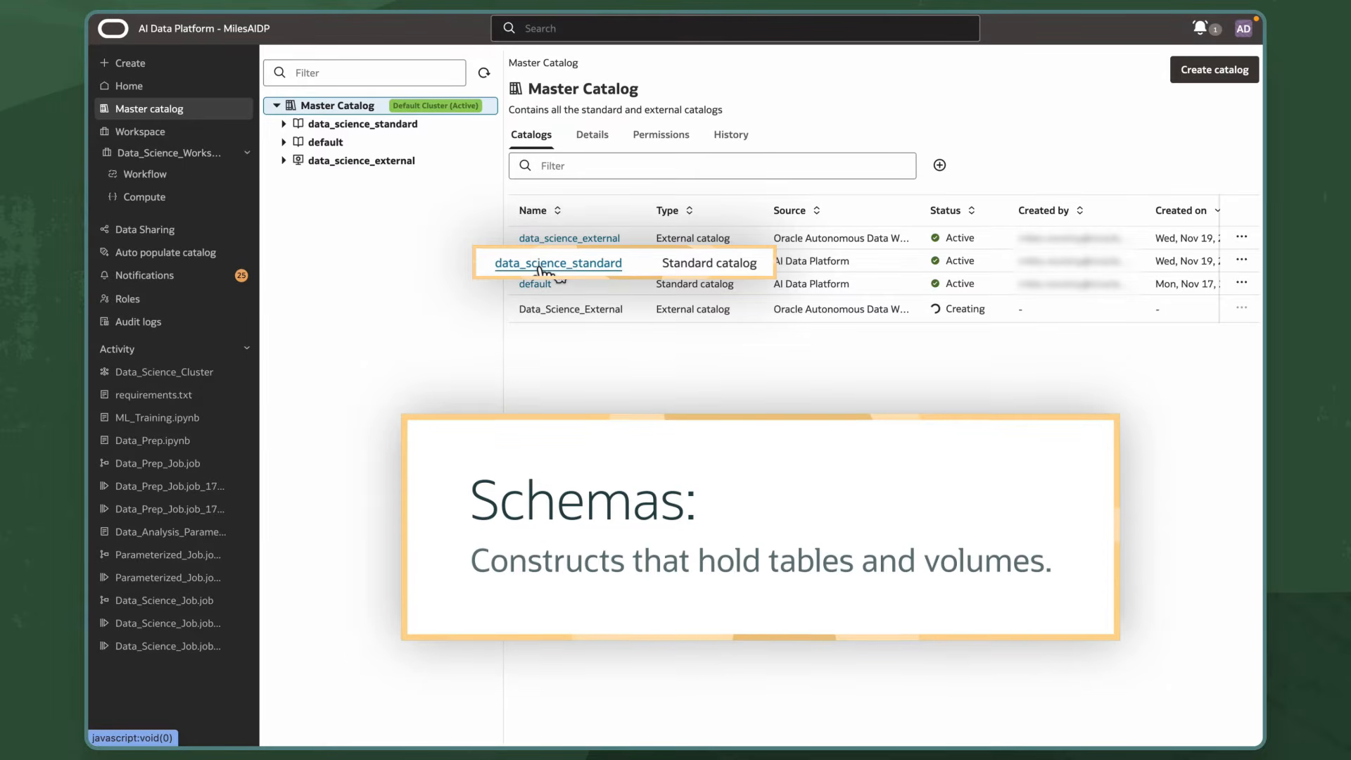
Create a schema named Main_Schema in the data_science_standard catalog, described as "Main schema for assets used by the data science team".
click(555, 263)
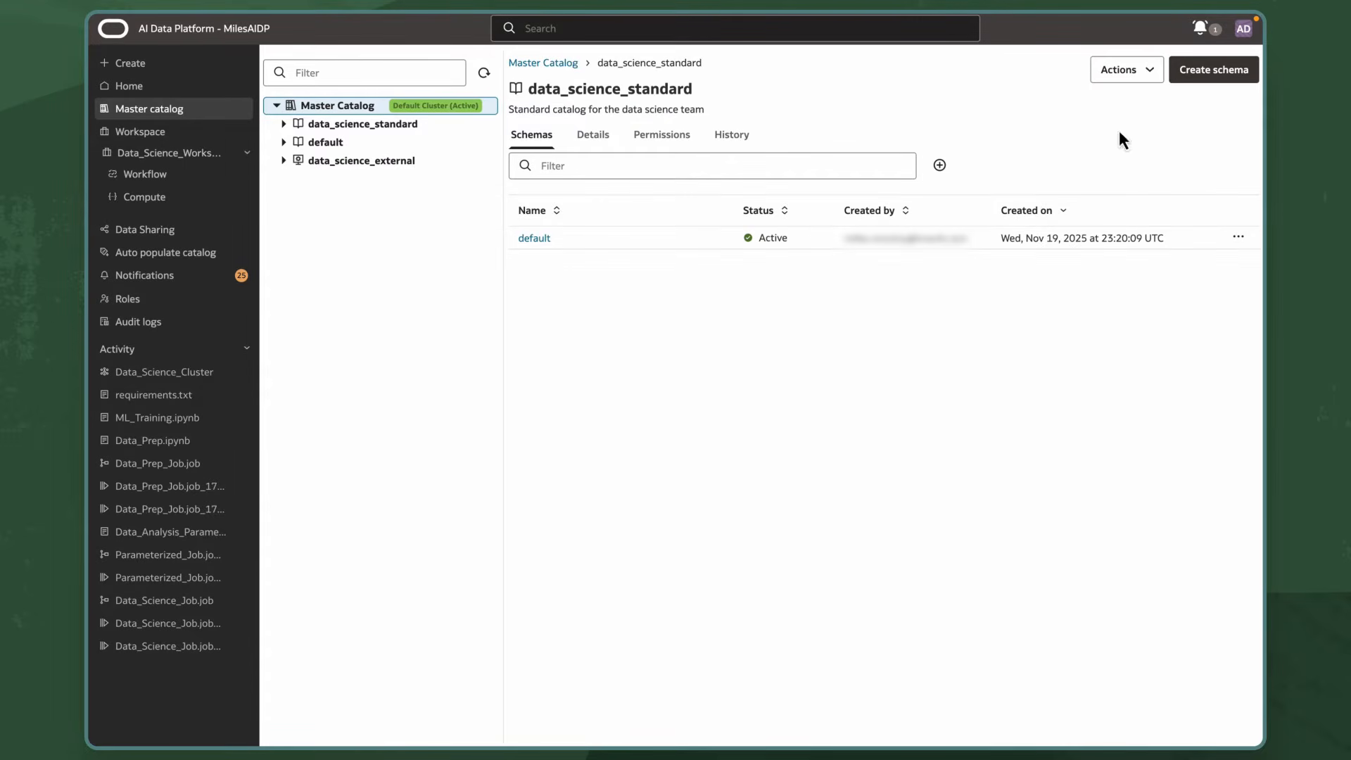
click(1206, 75)
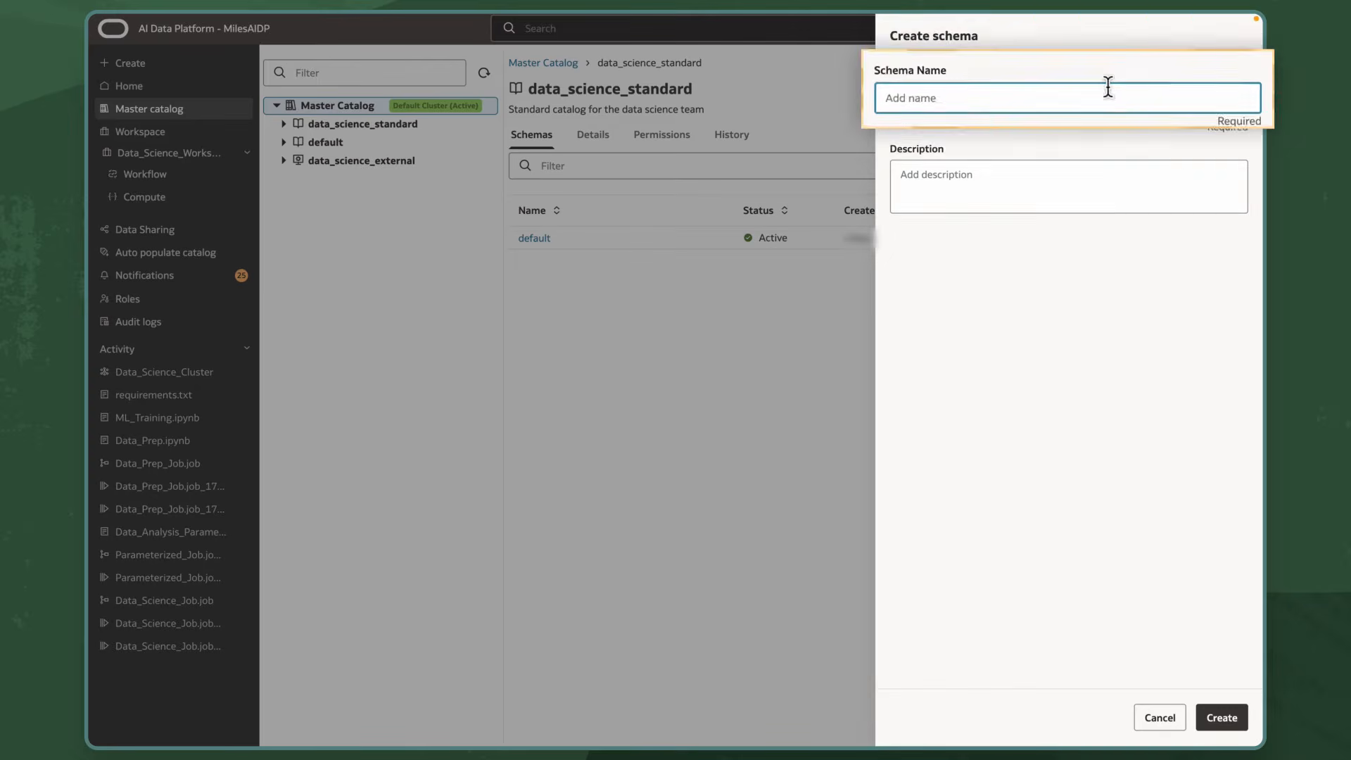
text(Main_Schema)
click(1054, 172)
text(Main schema for assets used )
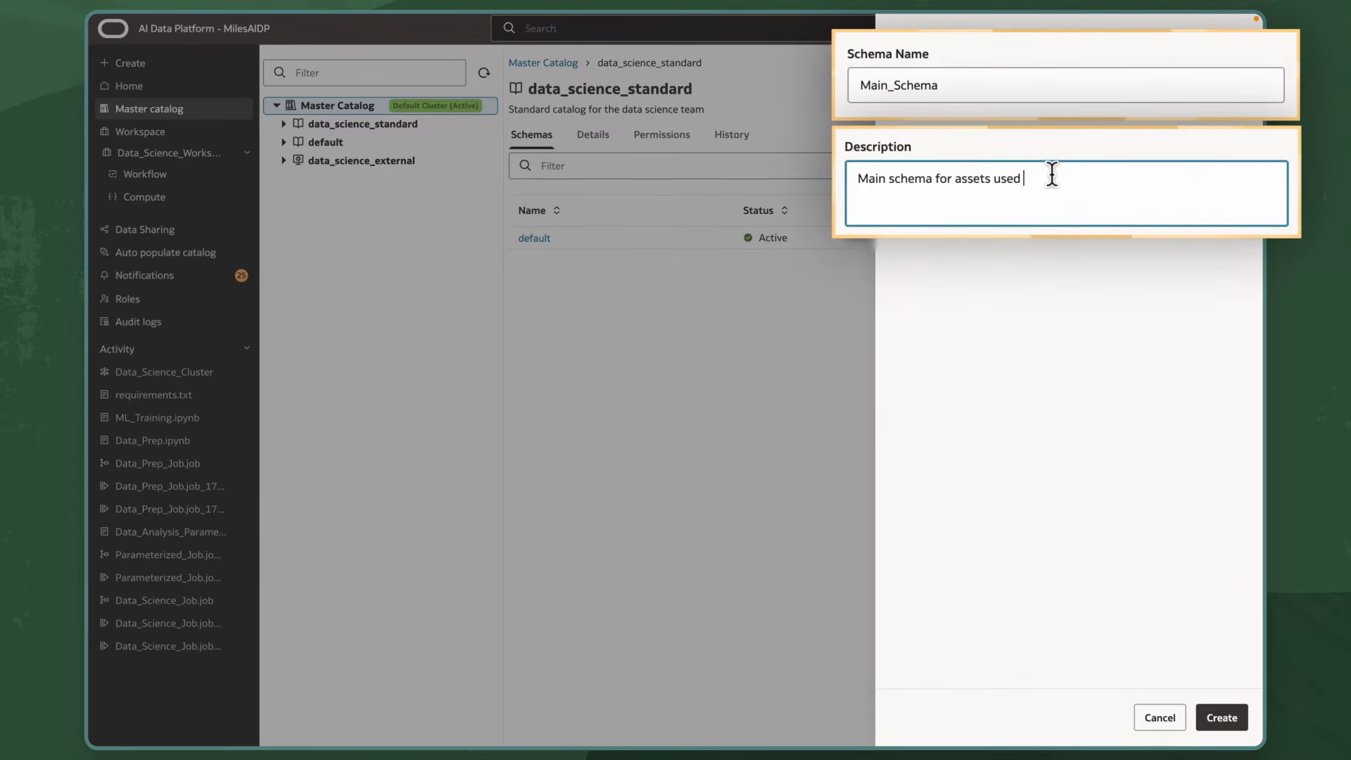
text(by the data science team)
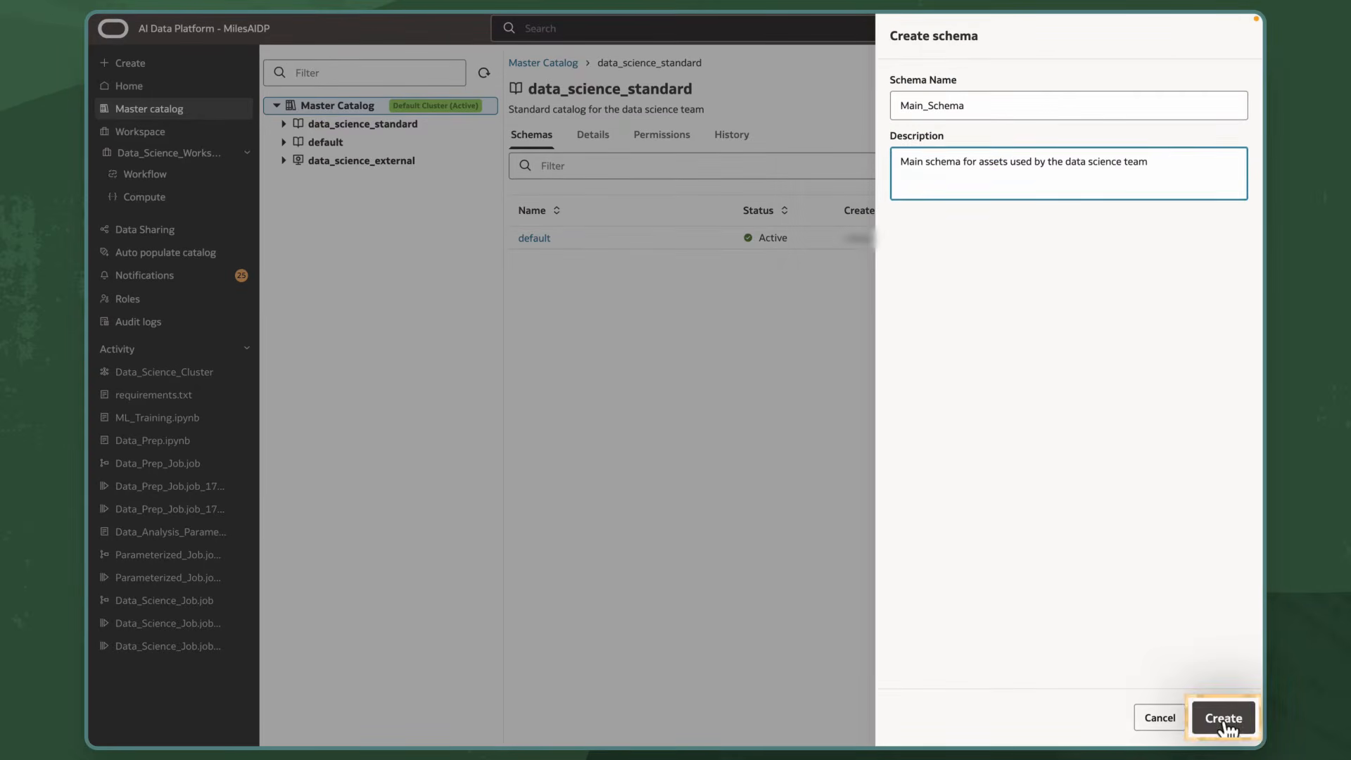
click(1223, 719)
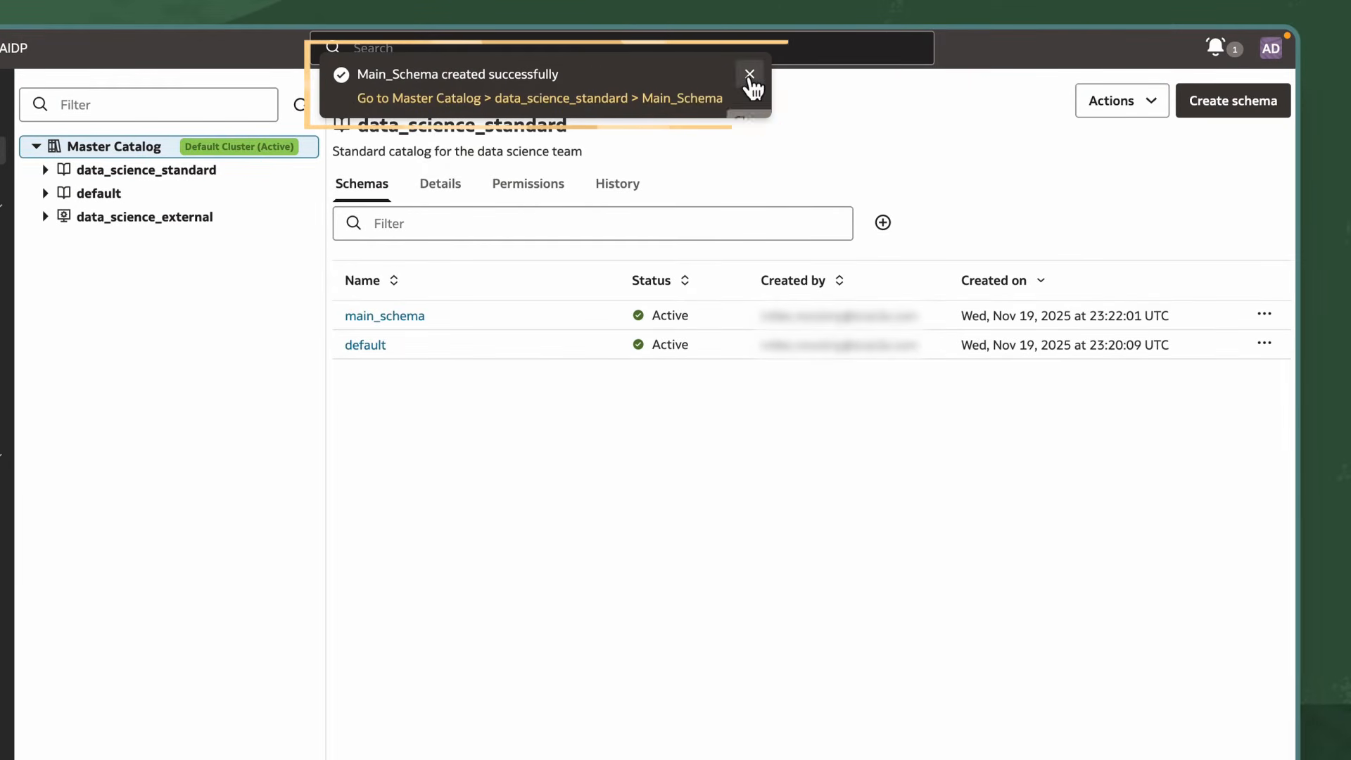
click(750, 75)
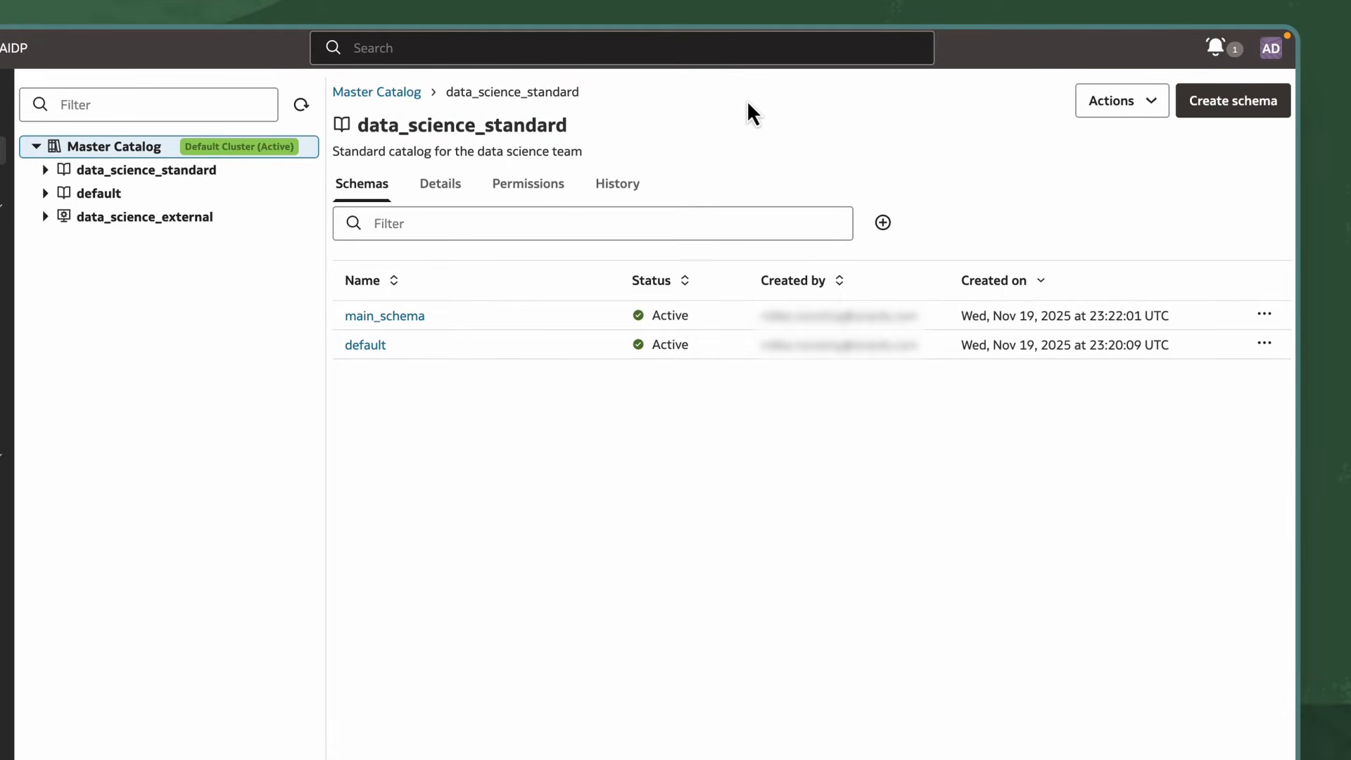
View the columns of the channel_sv table in the oax_user schema of the data_science_external catalog.
click(396, 94)
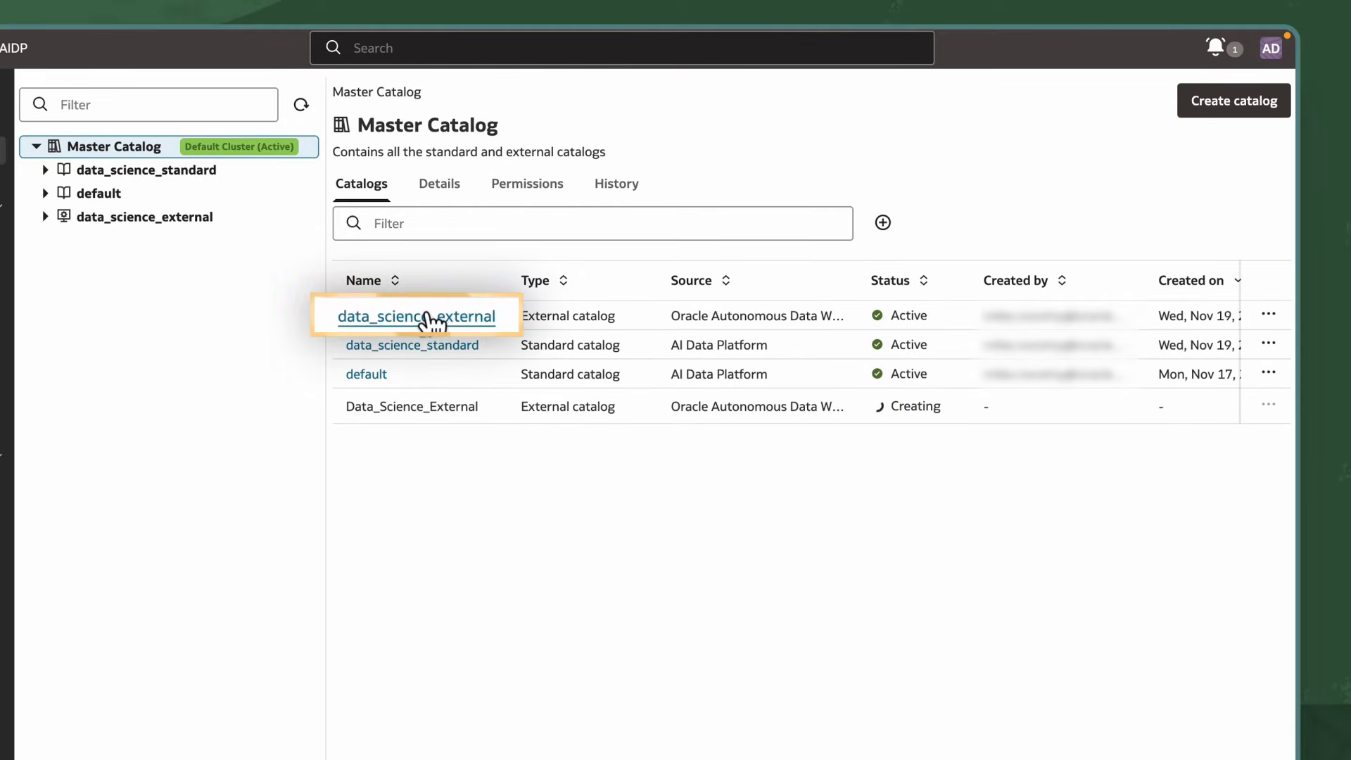
click(431, 320)
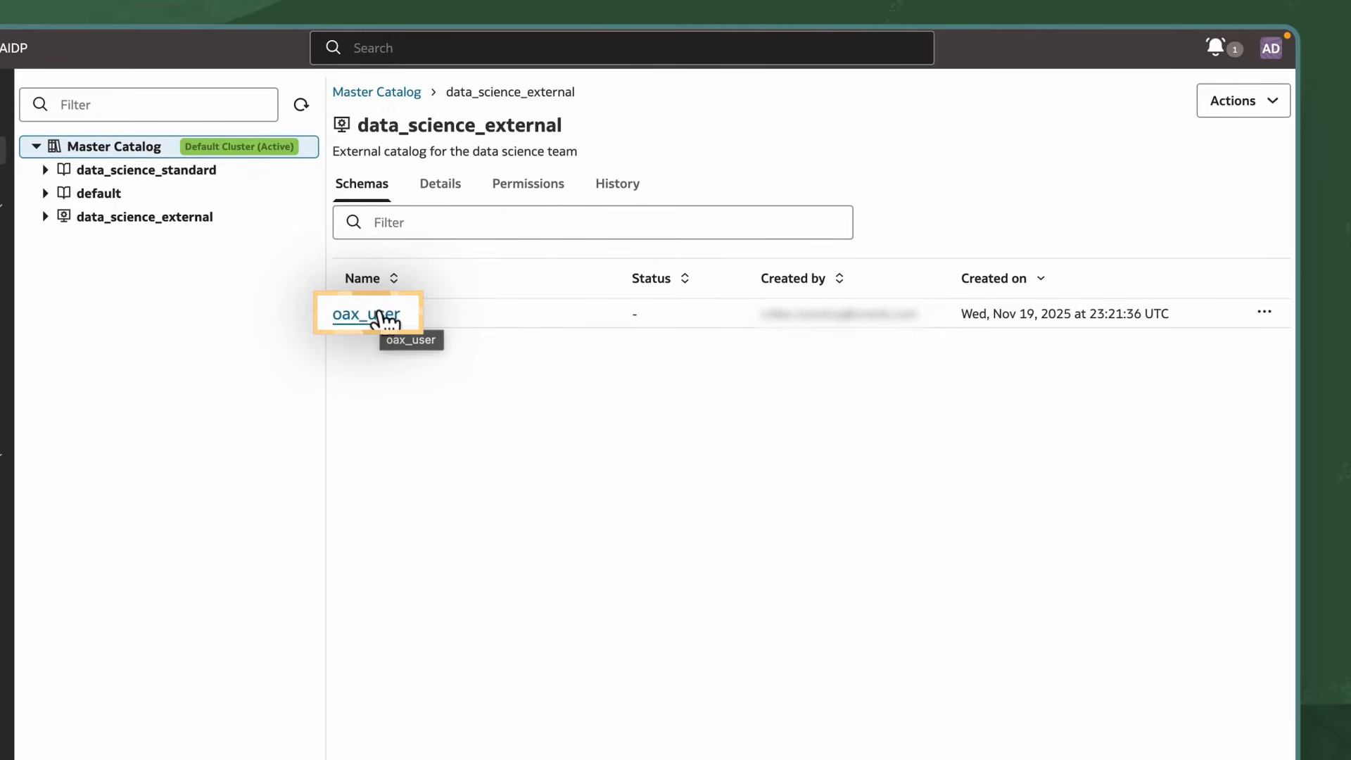
click(382, 316)
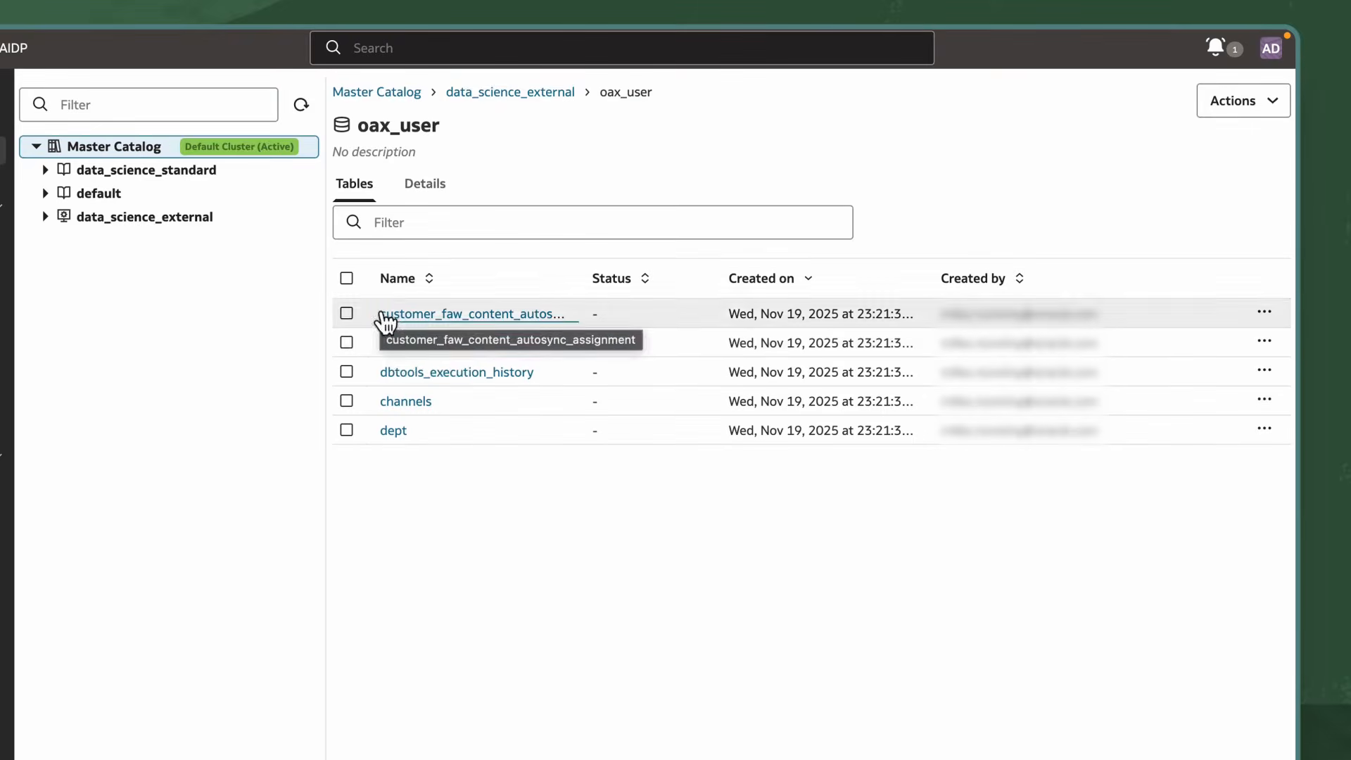
click(392, 348)
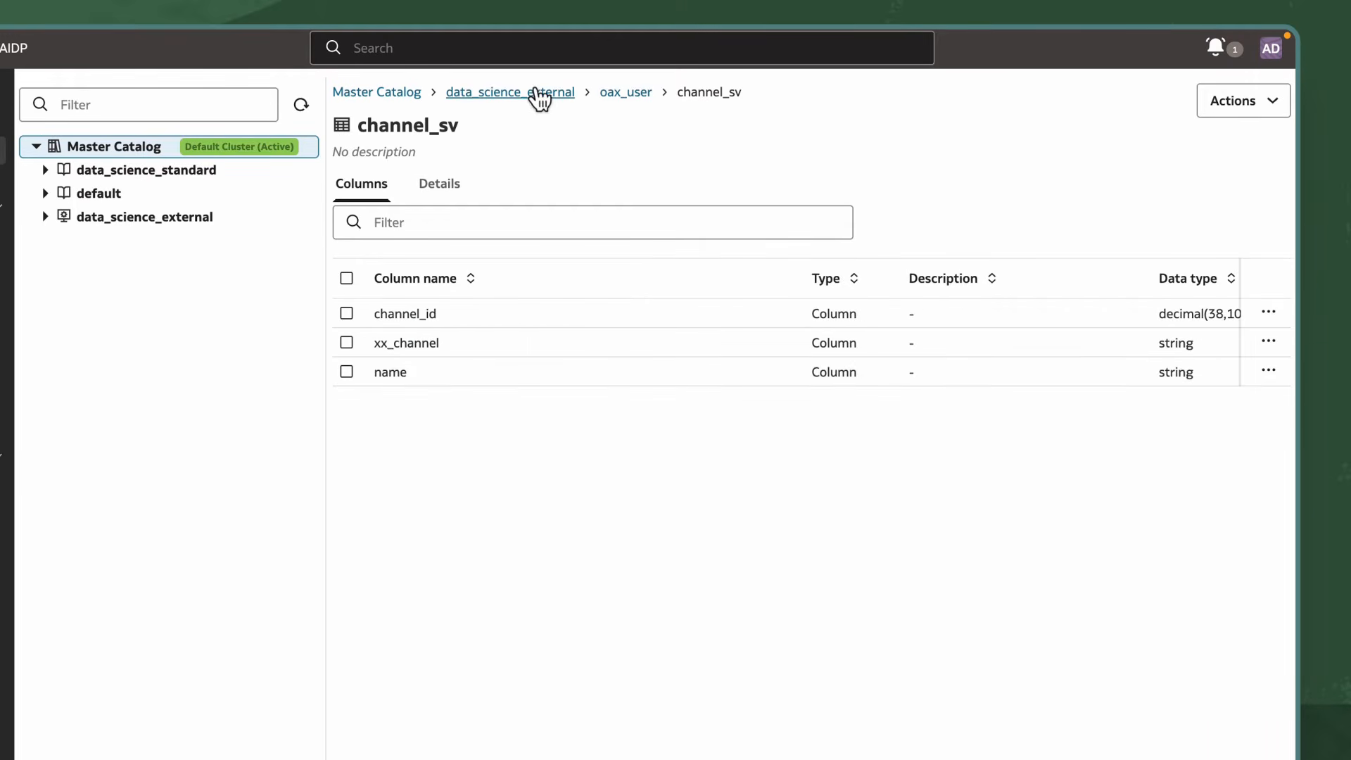
Return to the Master Catalog and open the data_science_standard catalog.
click(543, 94)
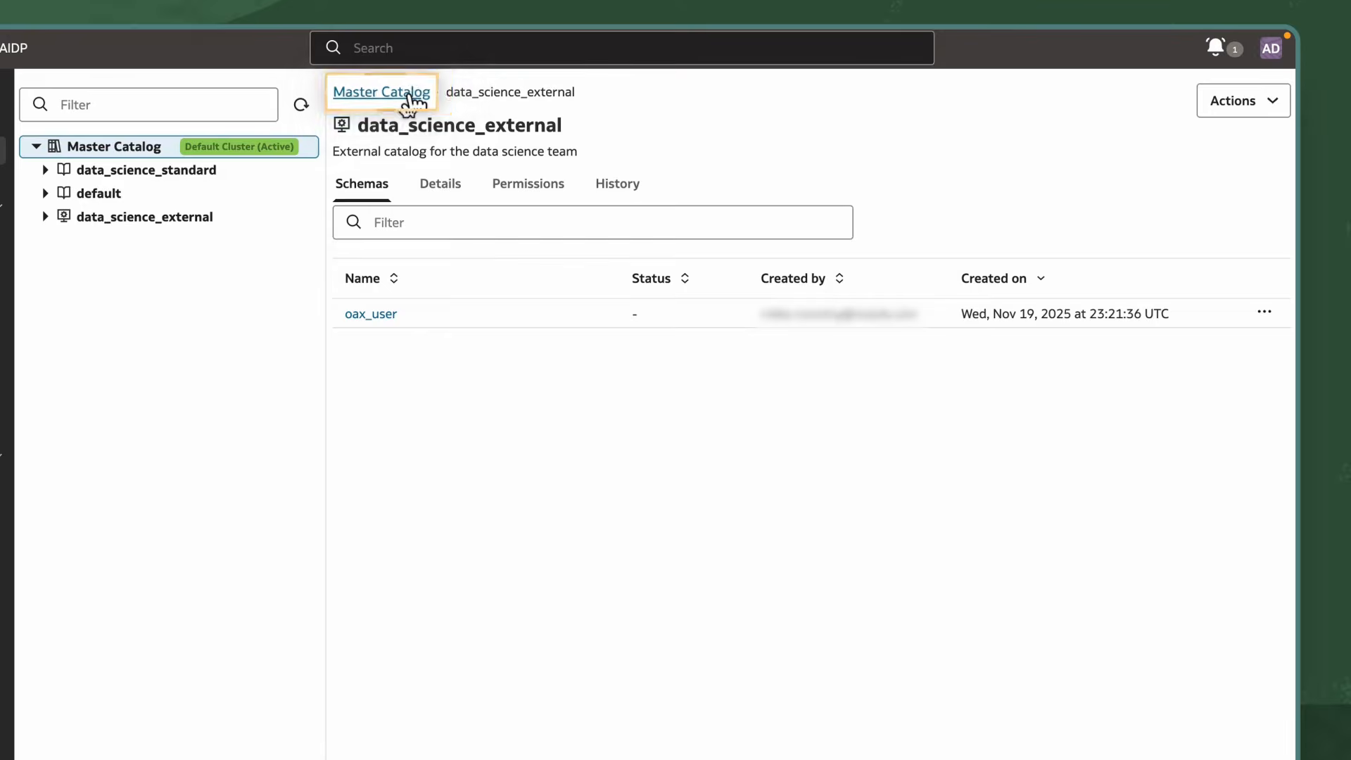
click(403, 99)
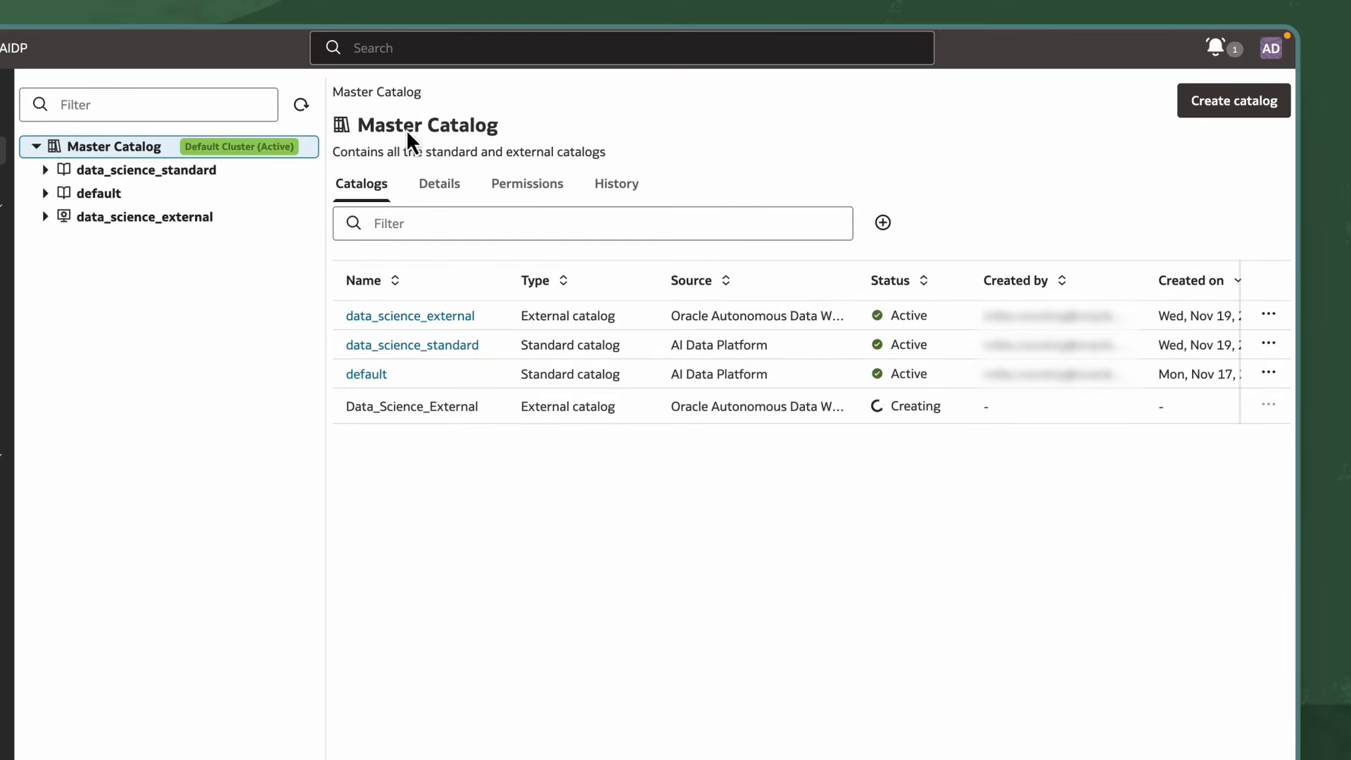
click(411, 348)
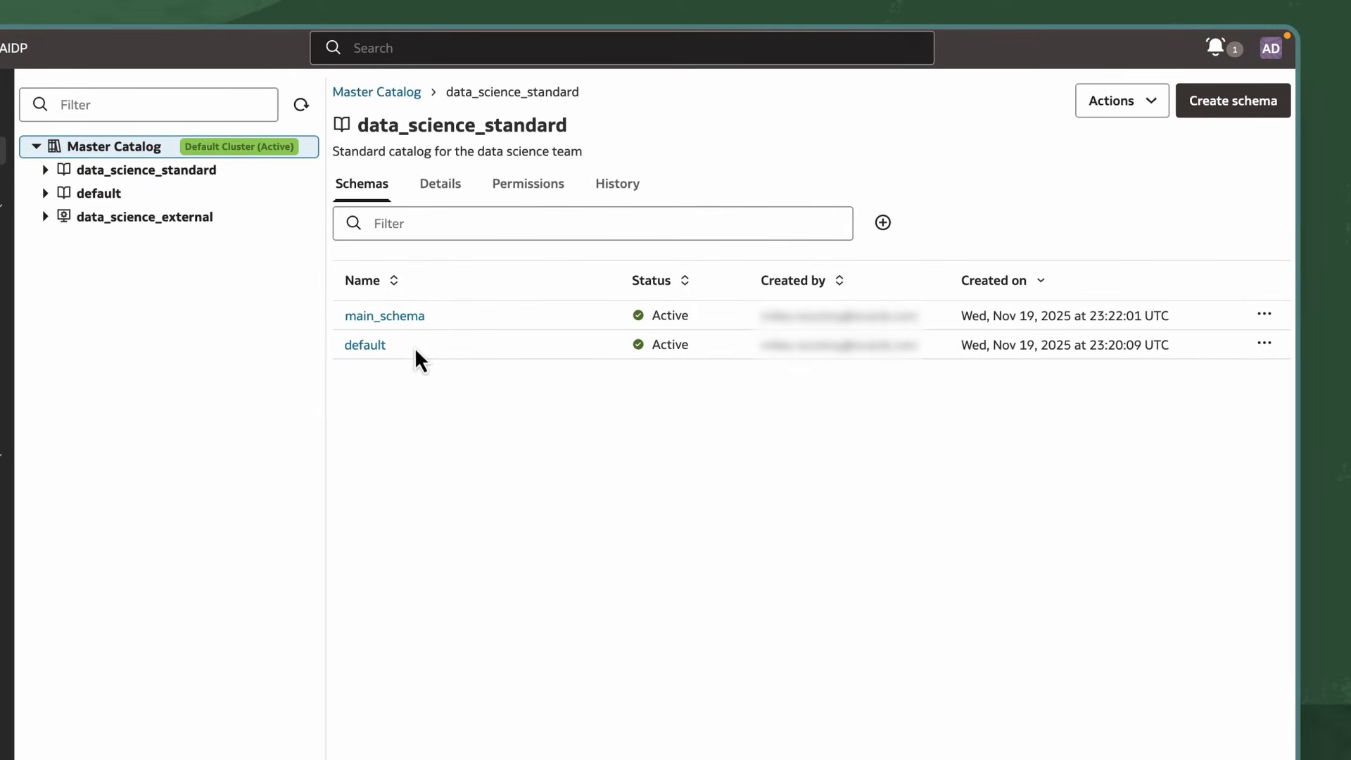
Begin a new table in main_schema of the data_science_standard catalog with the table type Managed.
click(406, 317)
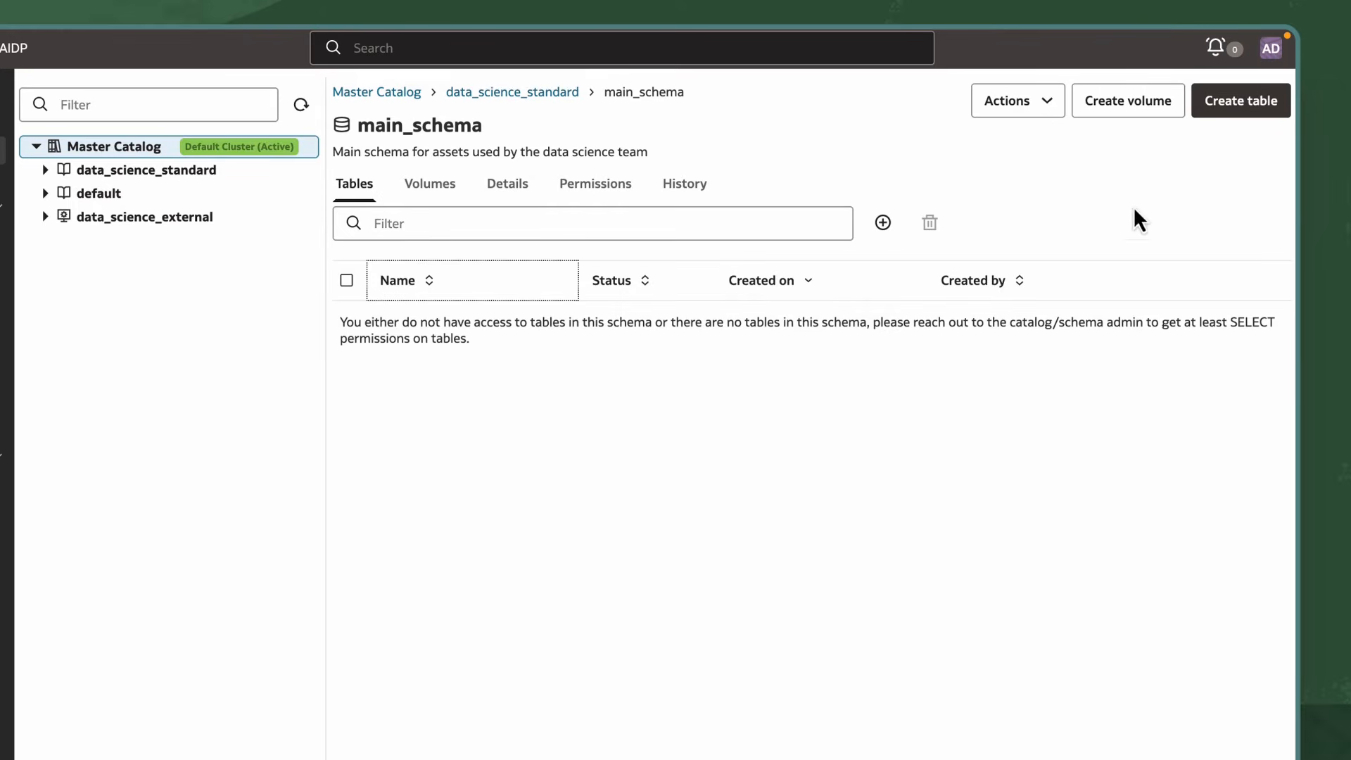
click(1242, 106)
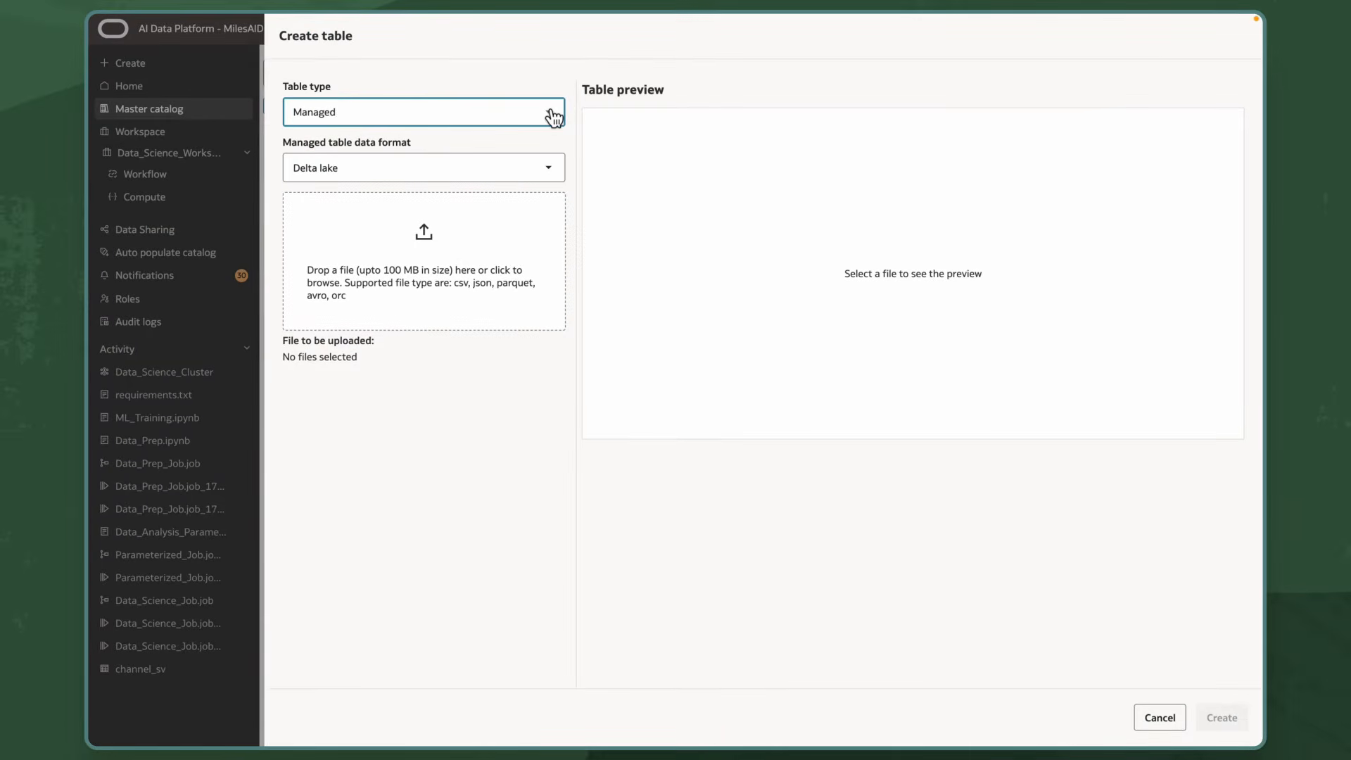
click(554, 117)
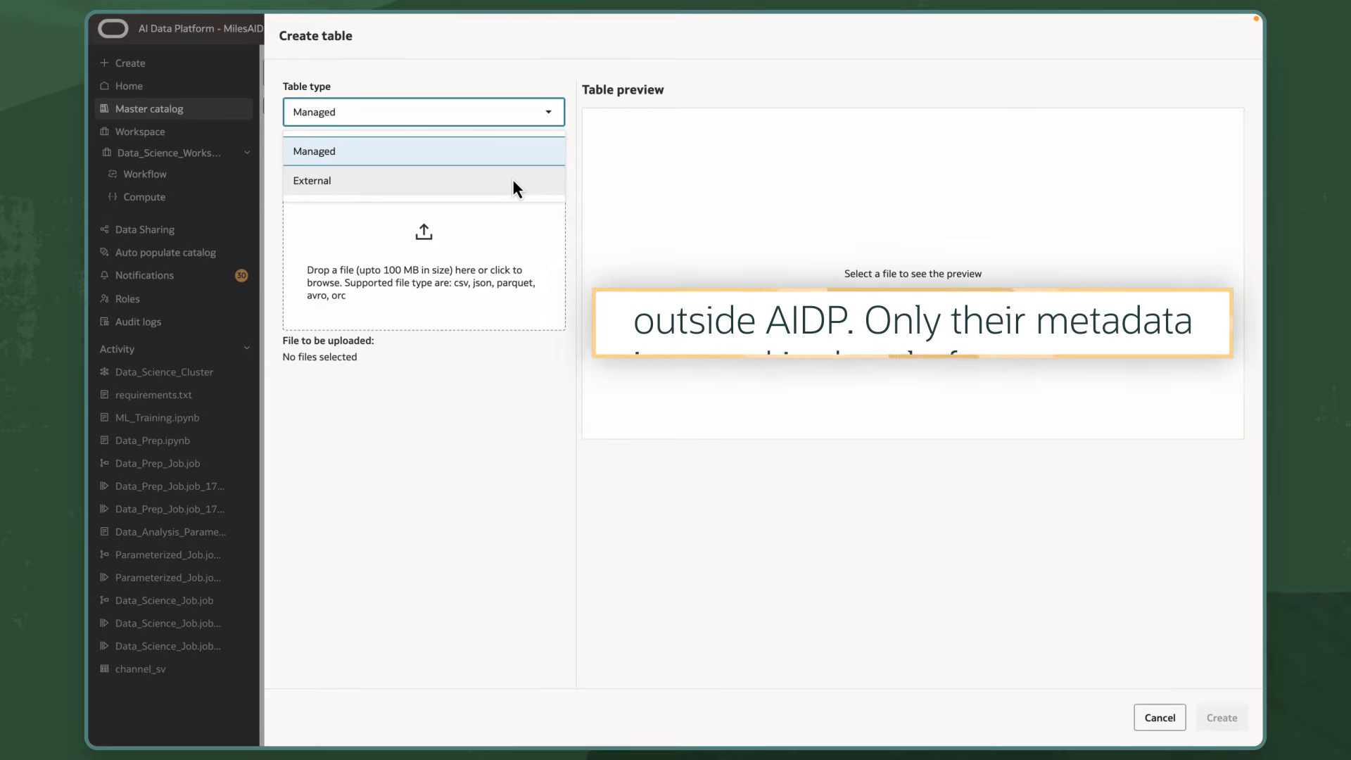
click(530, 148)
Create the Products table from the uploaded Products.csv file after previewing its data.
click(511, 232)
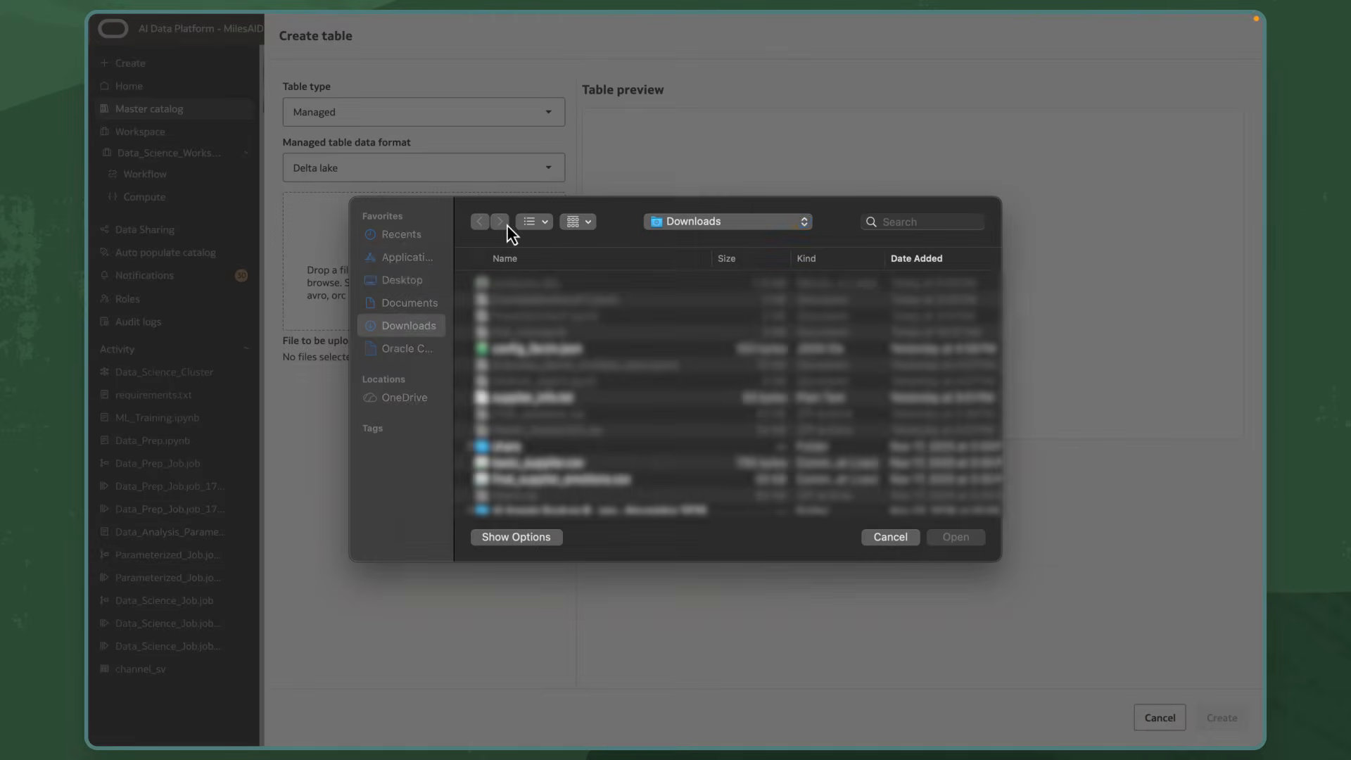
click(926, 224)
text(products.csv)
key(Return)
click(592, 311)
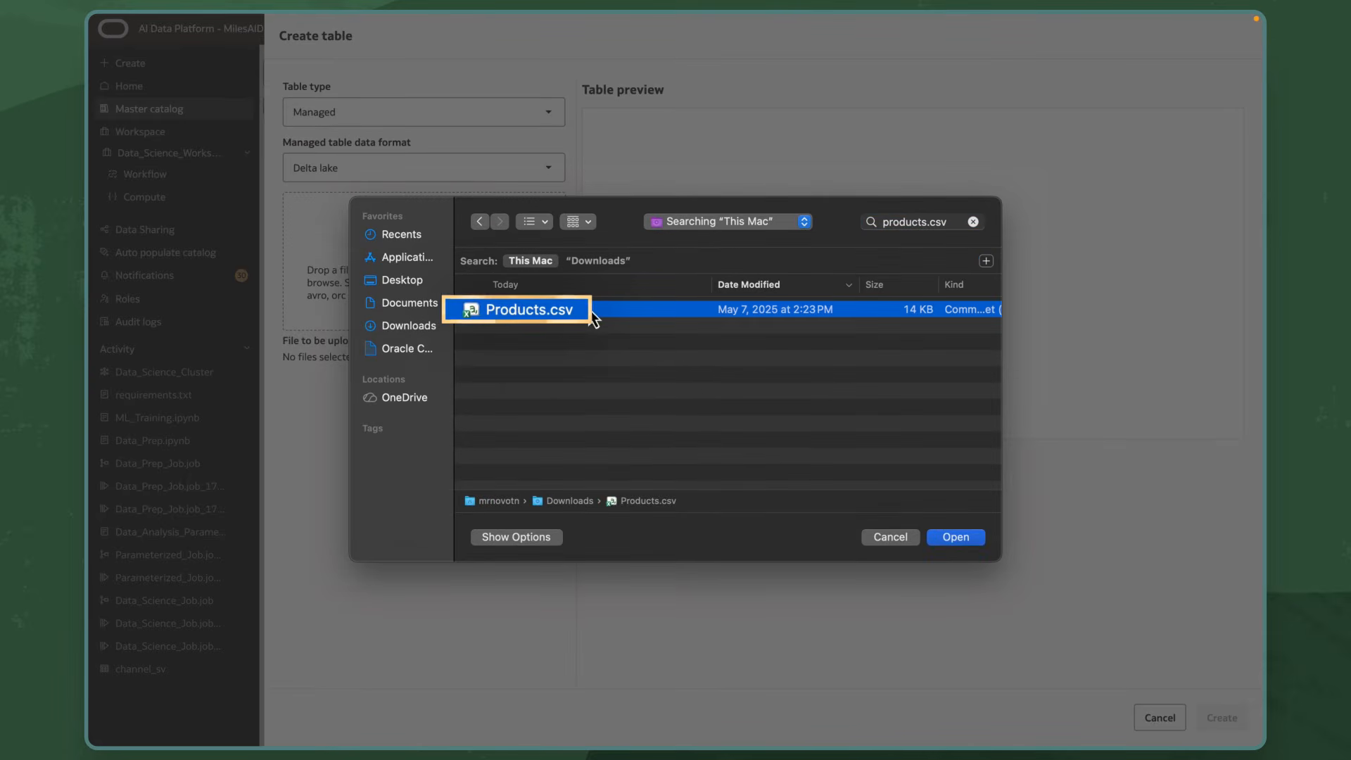
click(959, 539)
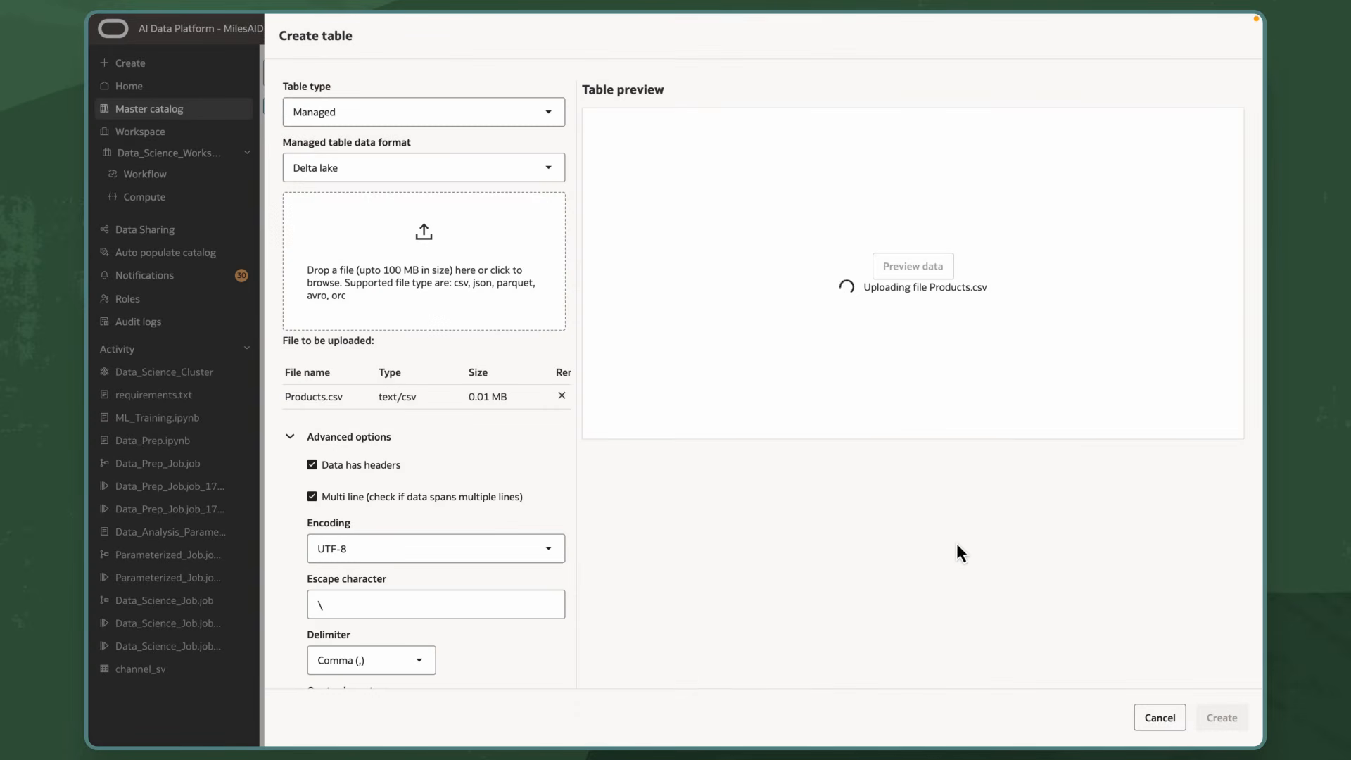
click(925, 269)
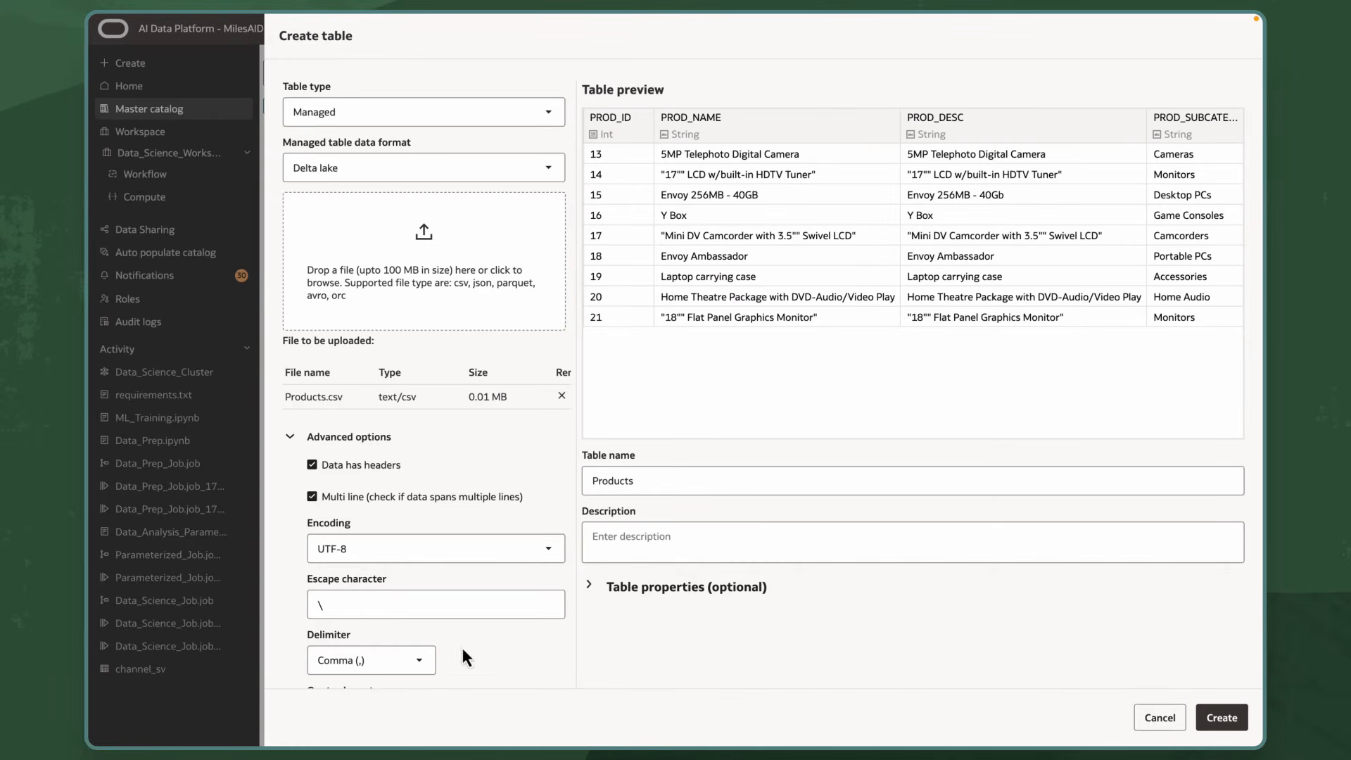
click(1209, 719)
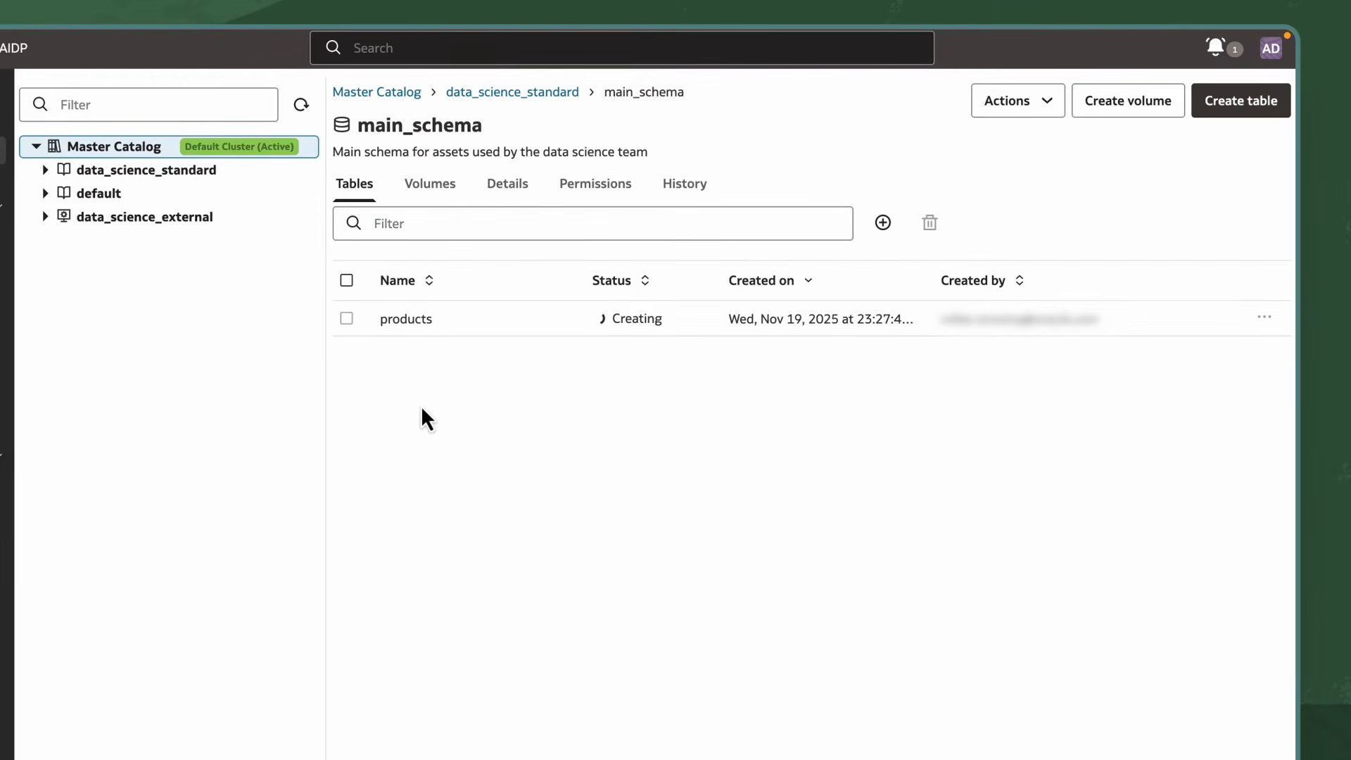
Review the columns, details and permissions of the products table and return to main_schema.
click(404, 320)
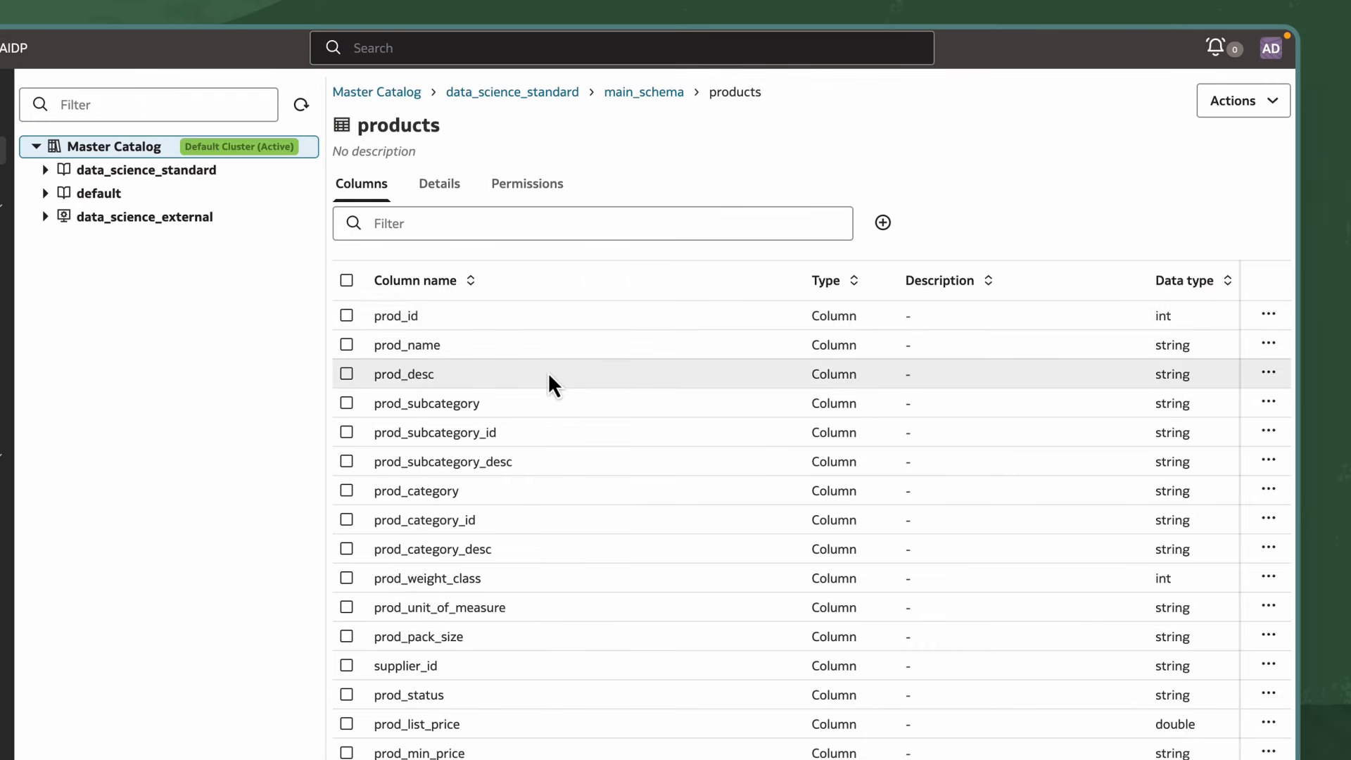
scroll(549, 374, right, 4)
scroll(549, 373, left, 3)
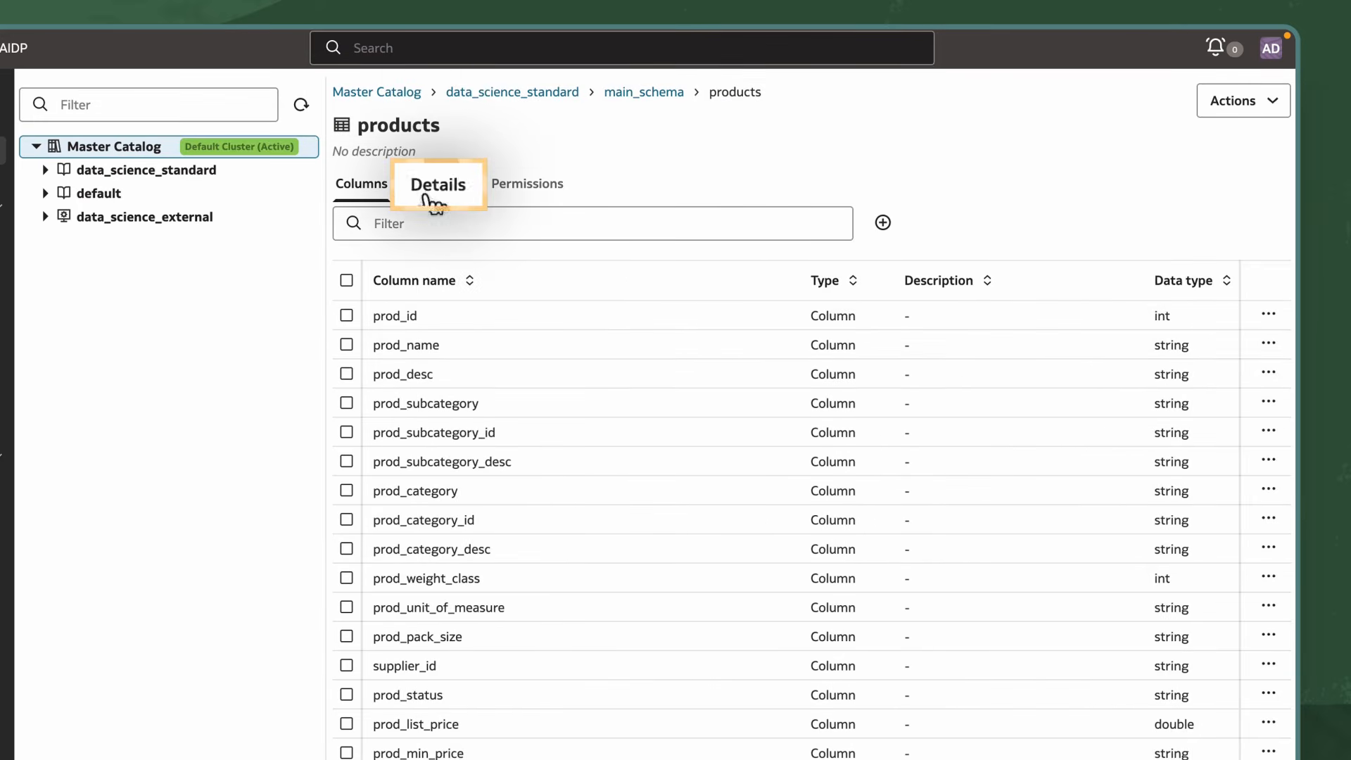
click(432, 197)
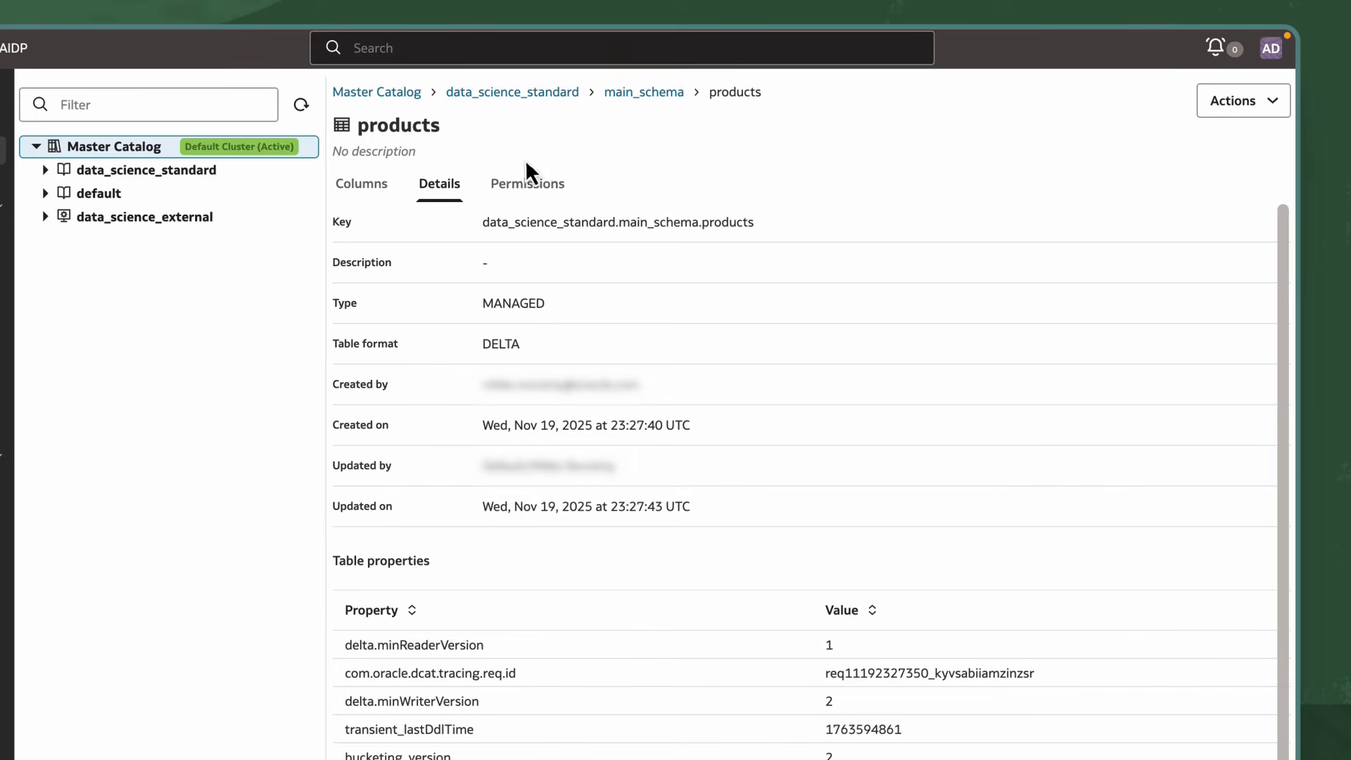
click(524, 182)
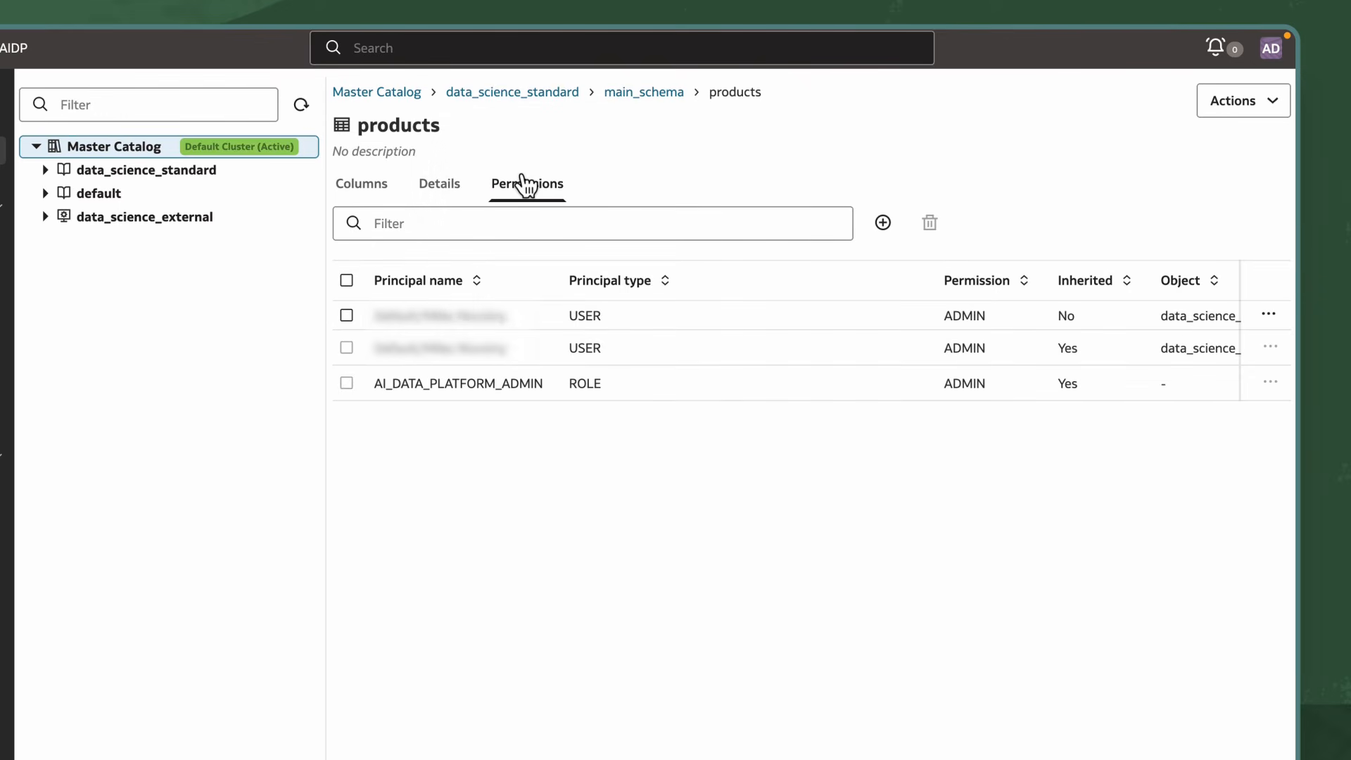
click(642, 98)
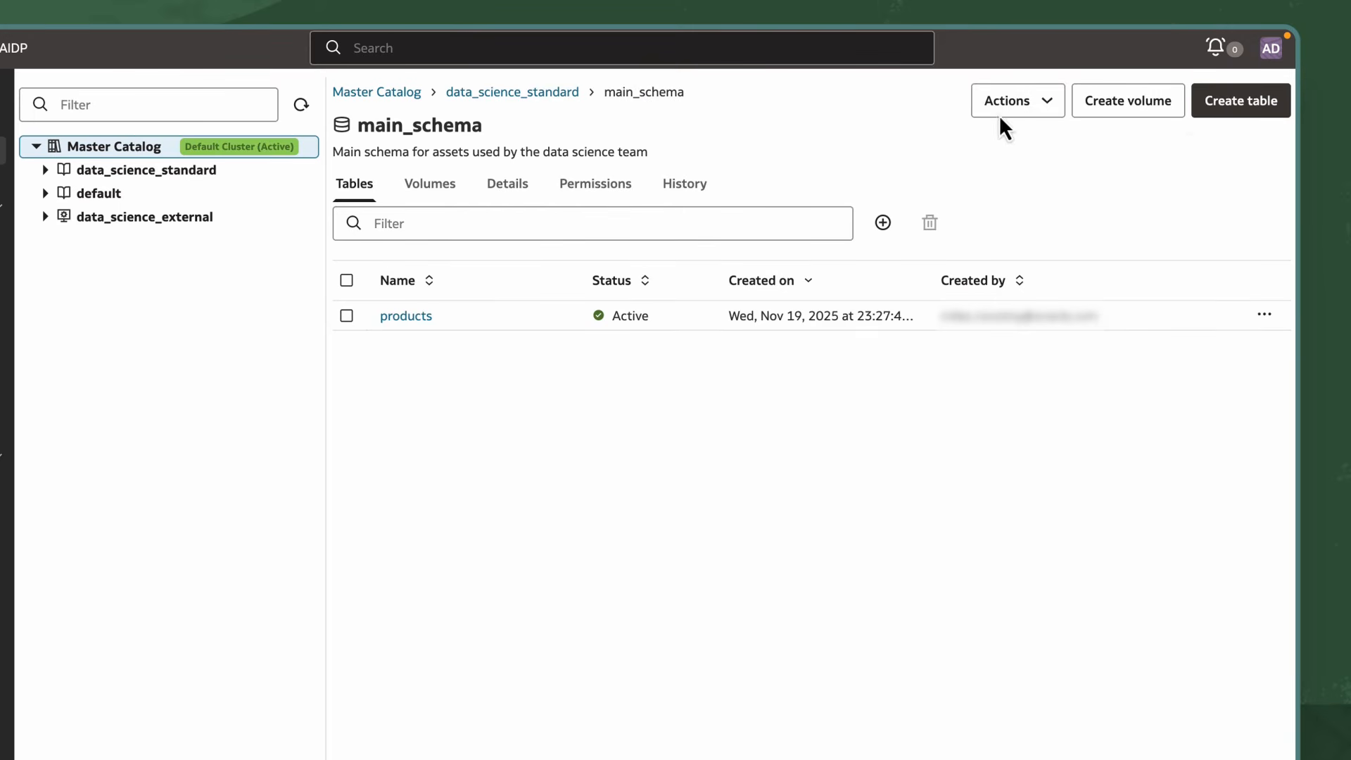
click(1237, 112)
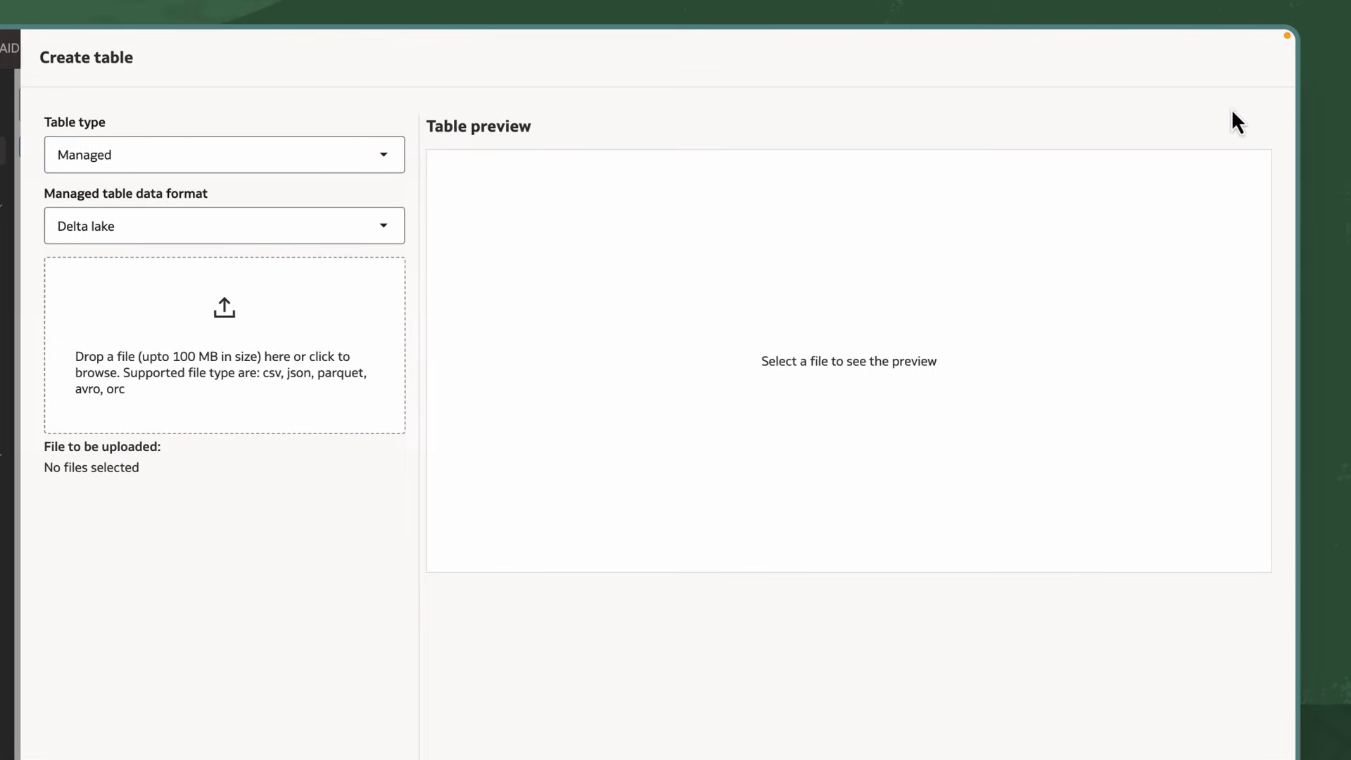
click(371, 157)
click(331, 232)
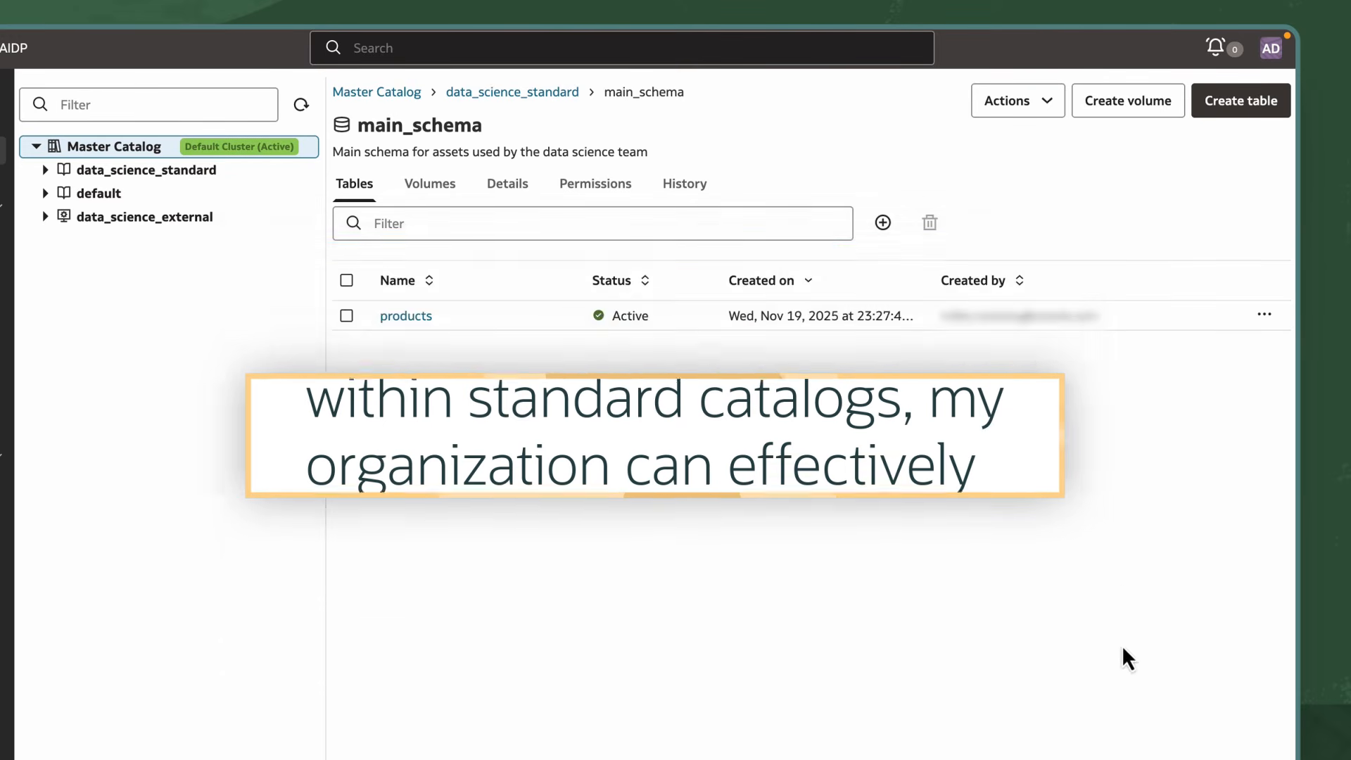
Create a managed volume named Managed_Volume in main_schema.
click(1133, 111)
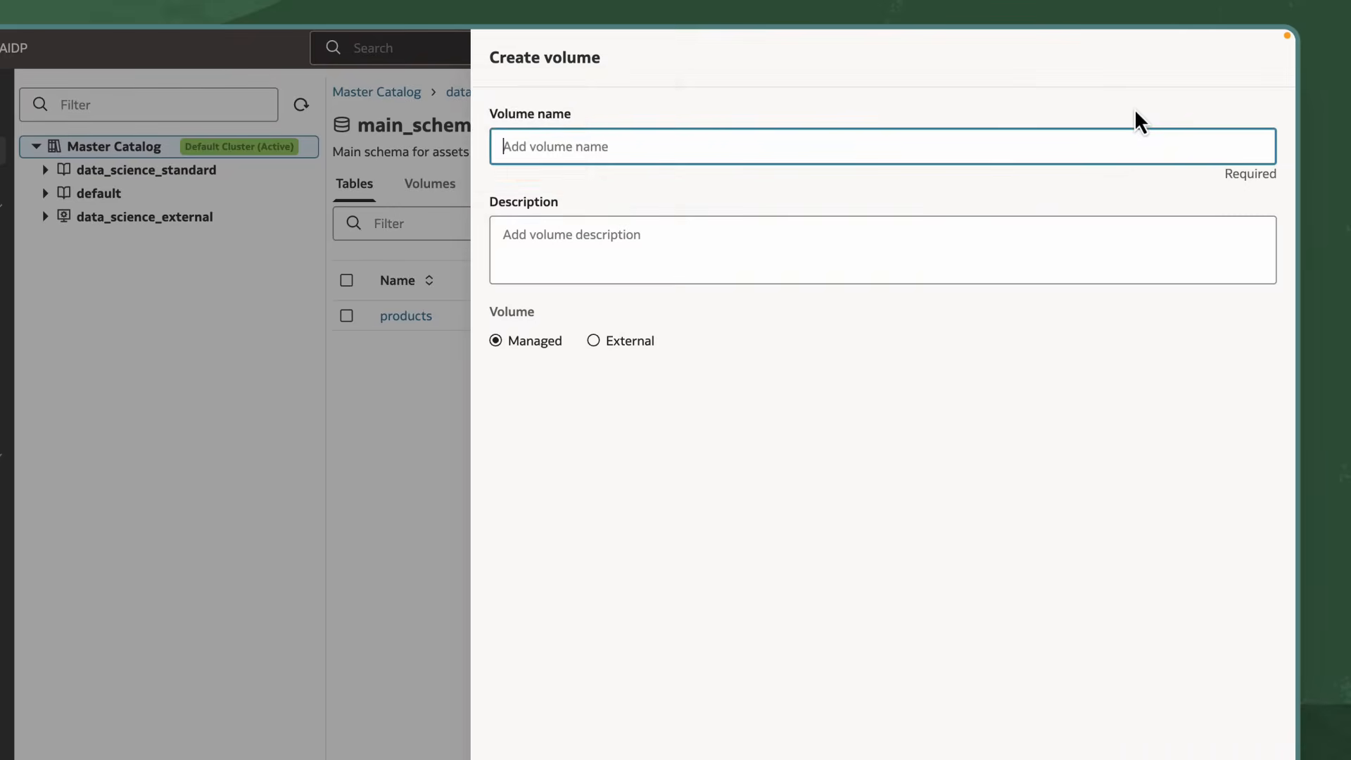
text(Managed_Volume)
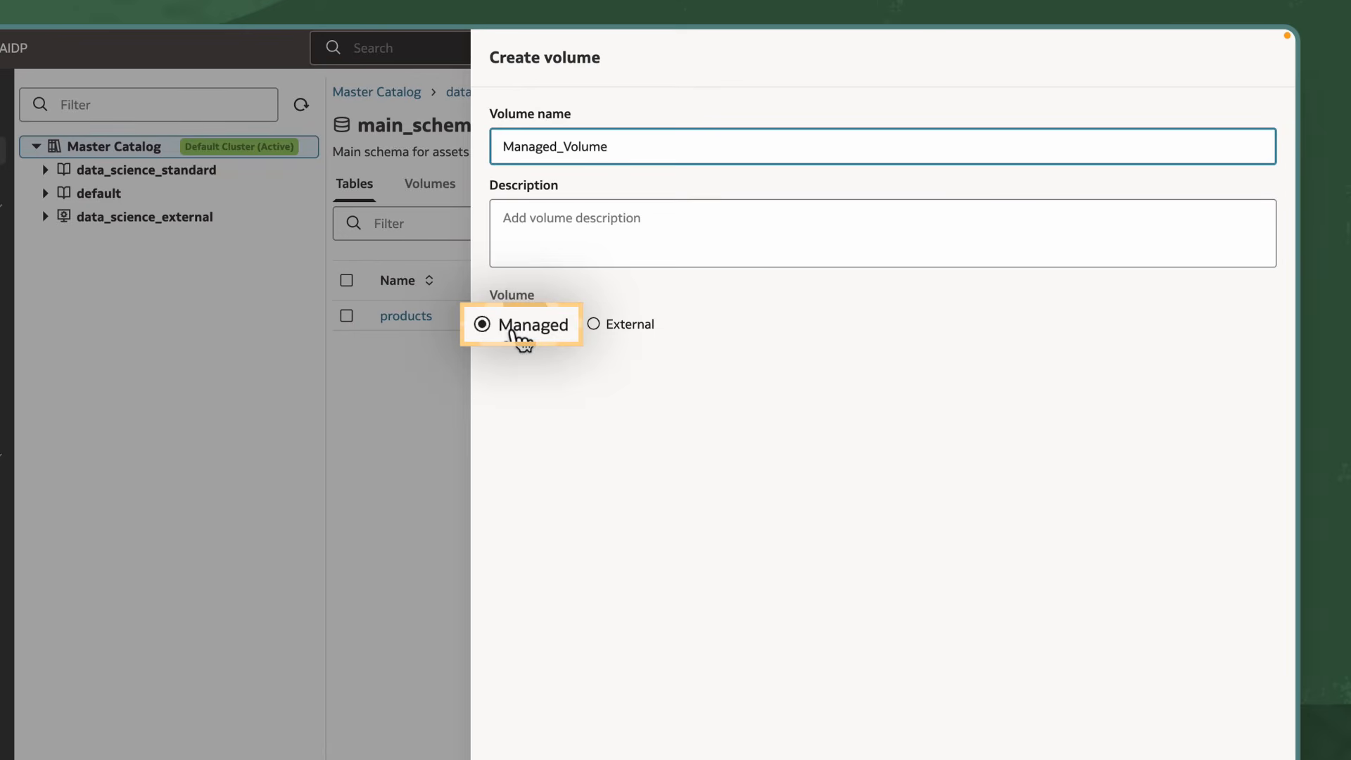
click(1242, 699)
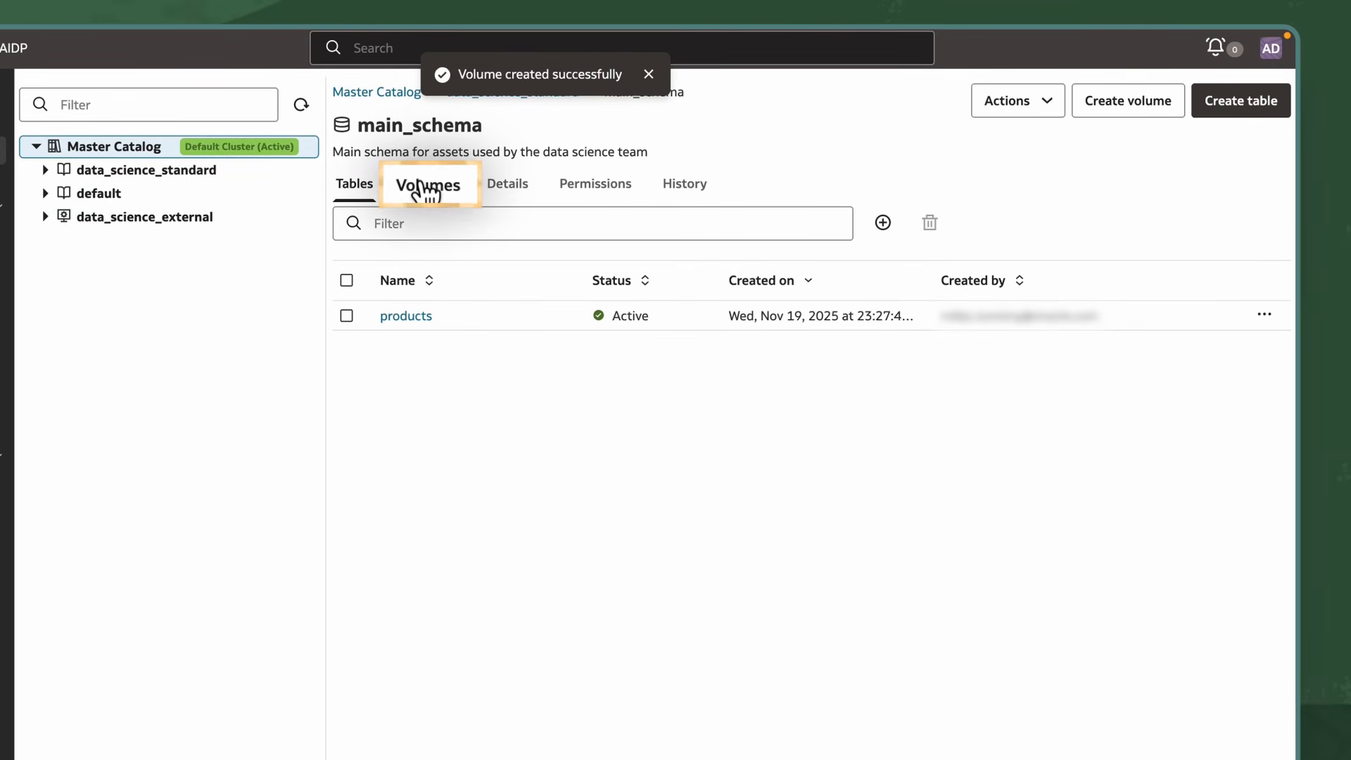
Upload aidp-data-platform.pdf from the Documents folder into Managed_Volume.
click(422, 184)
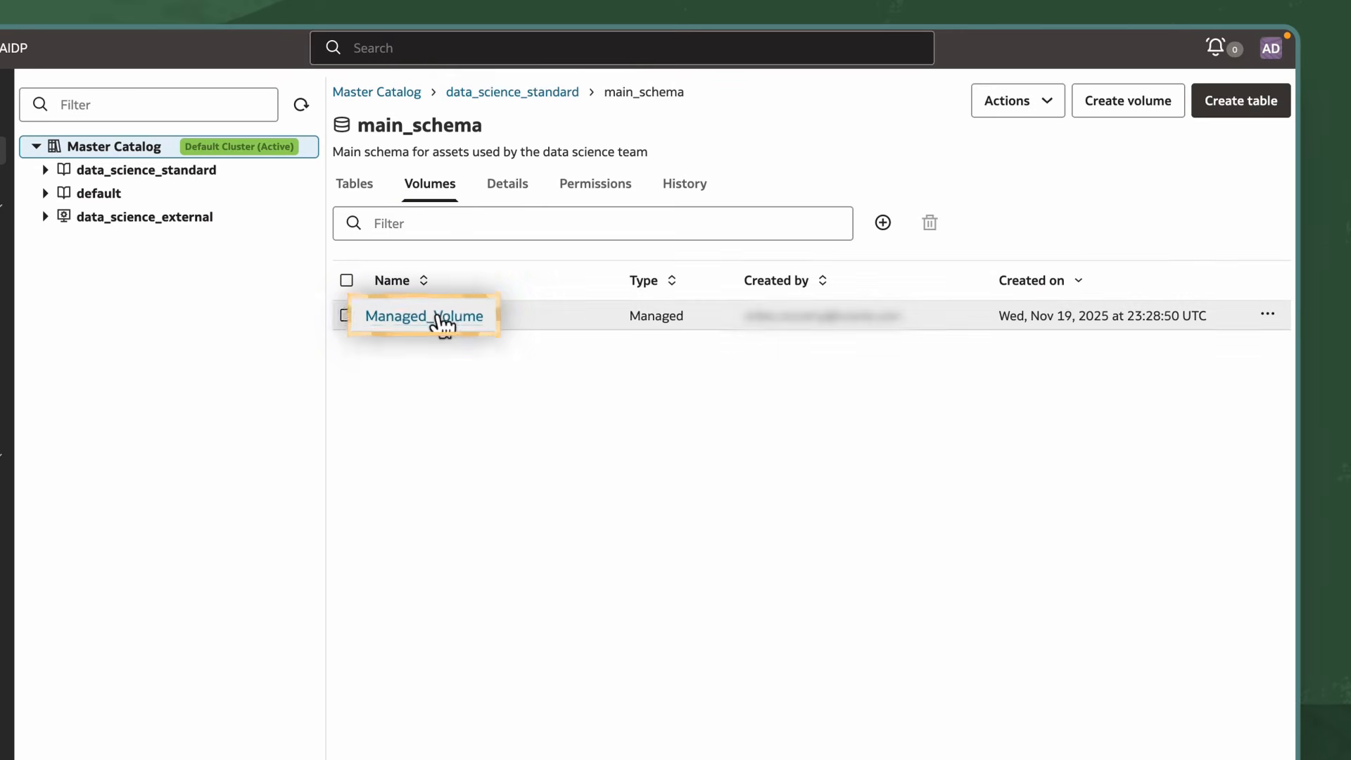
click(438, 316)
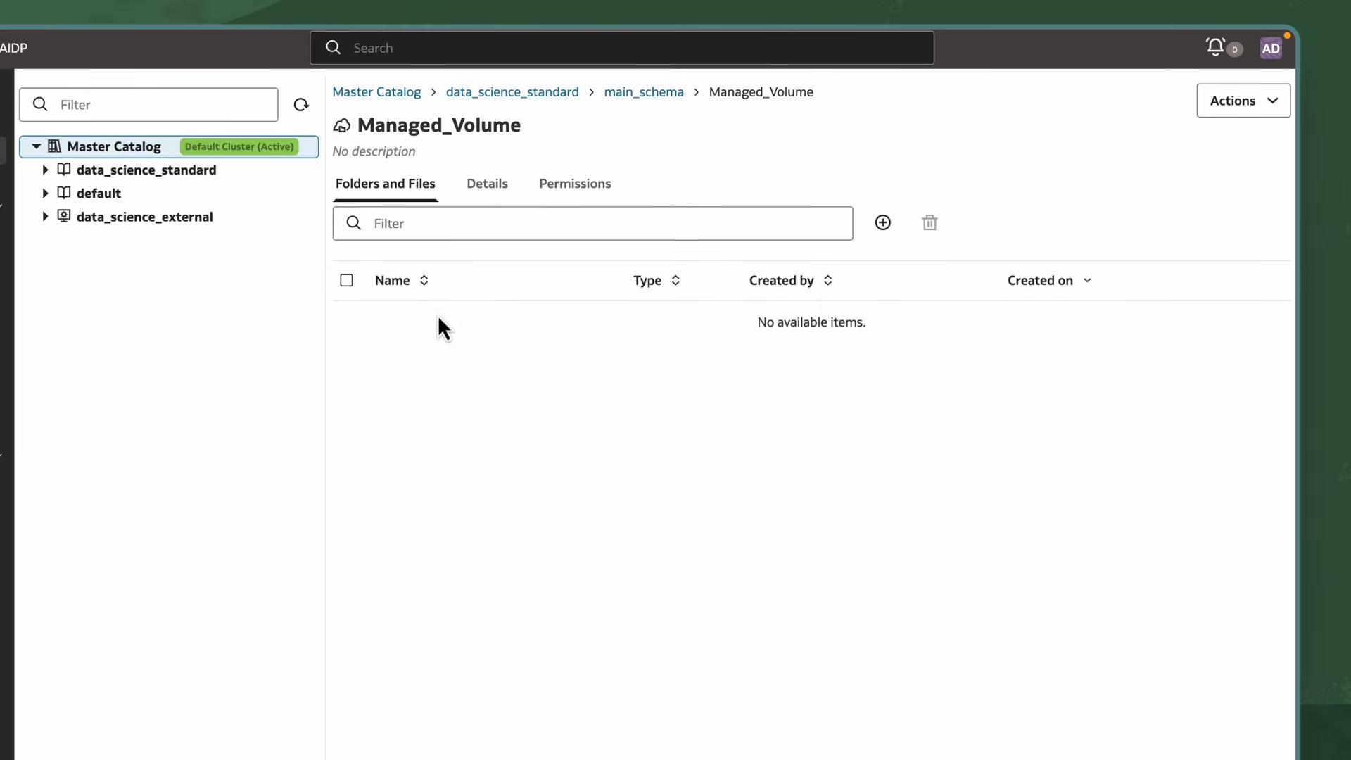
click(884, 223)
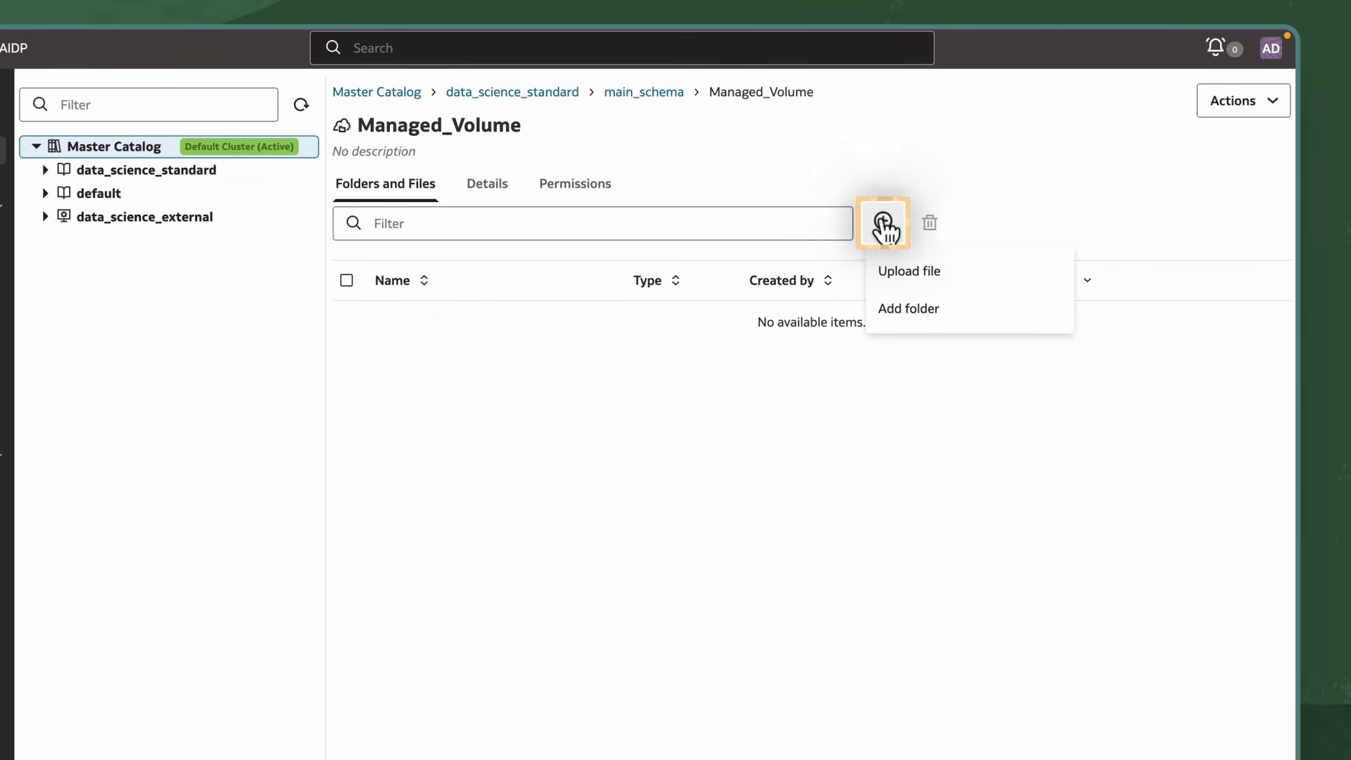
click(900, 271)
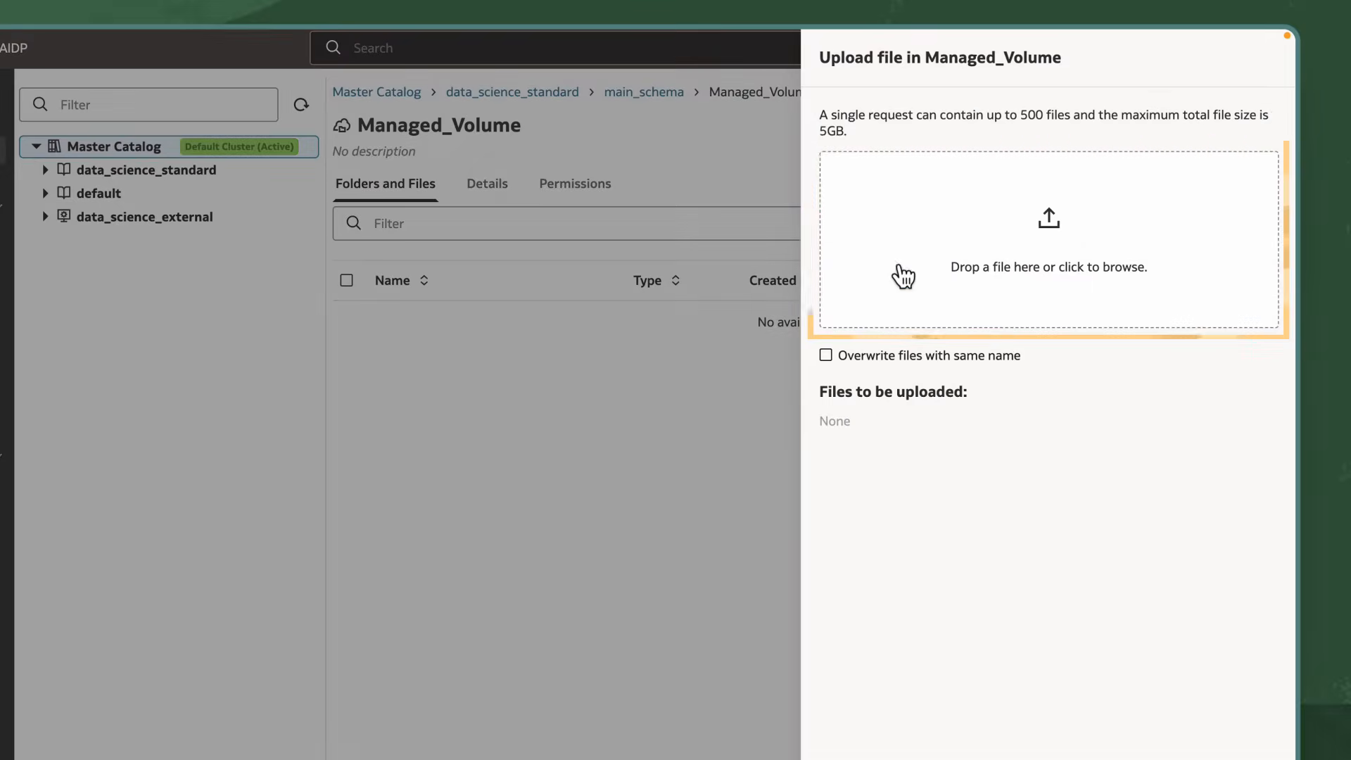
click(951, 242)
click(215, 405)
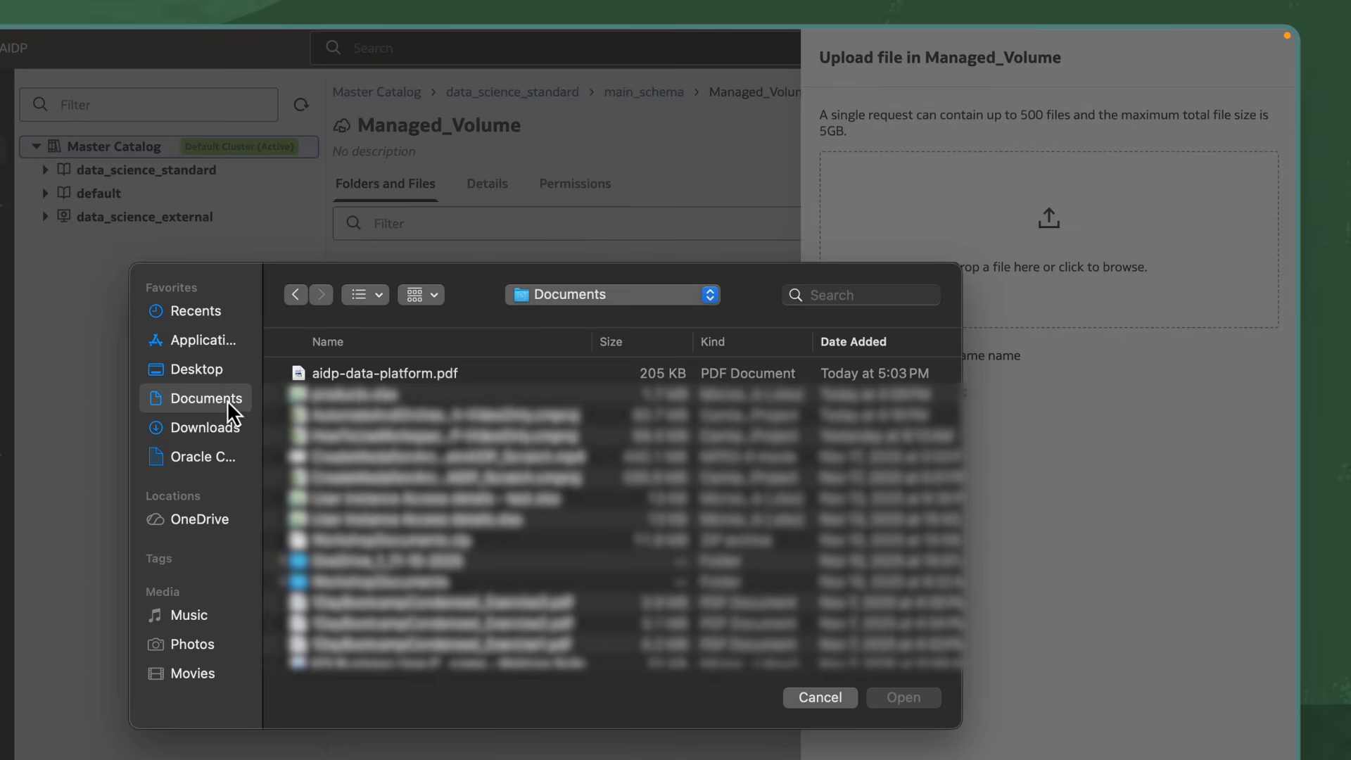
click(366, 373)
click(900, 700)
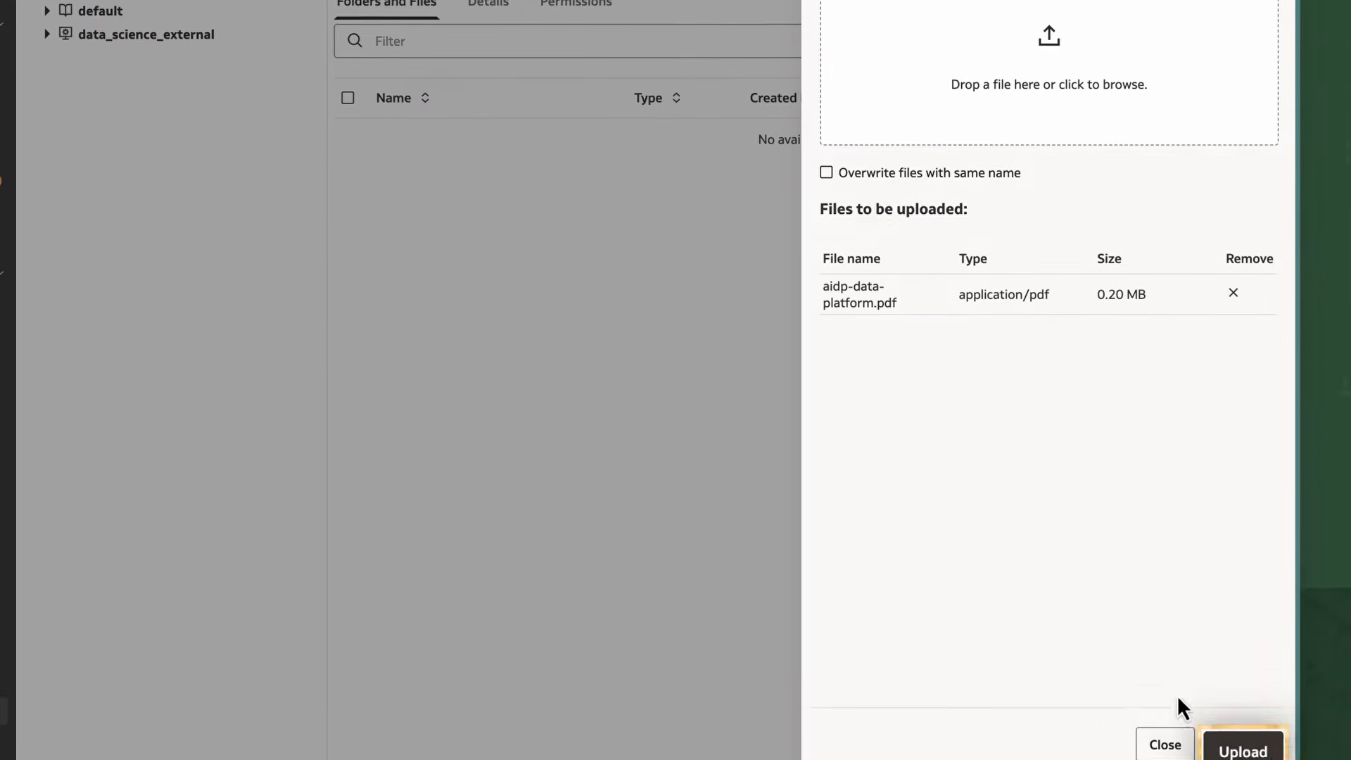
click(1236, 701)
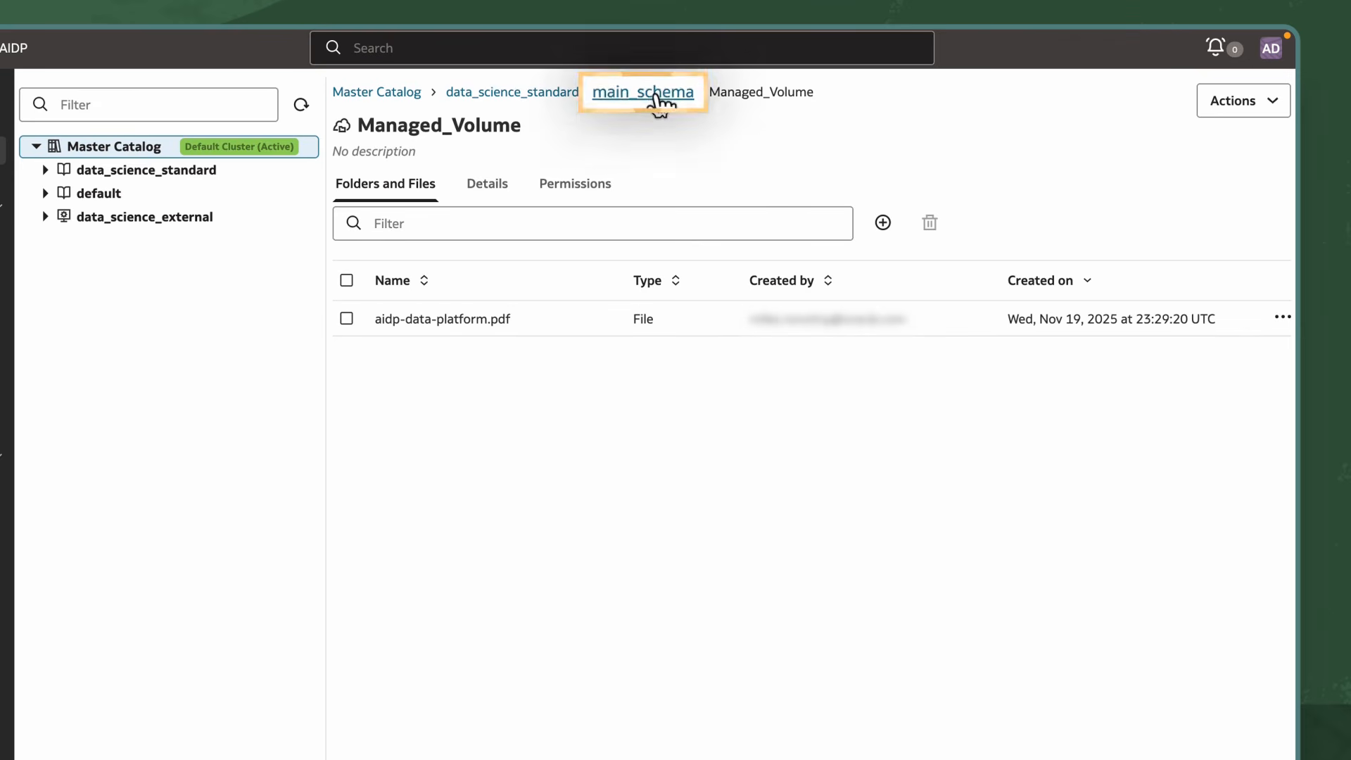
click(654, 95)
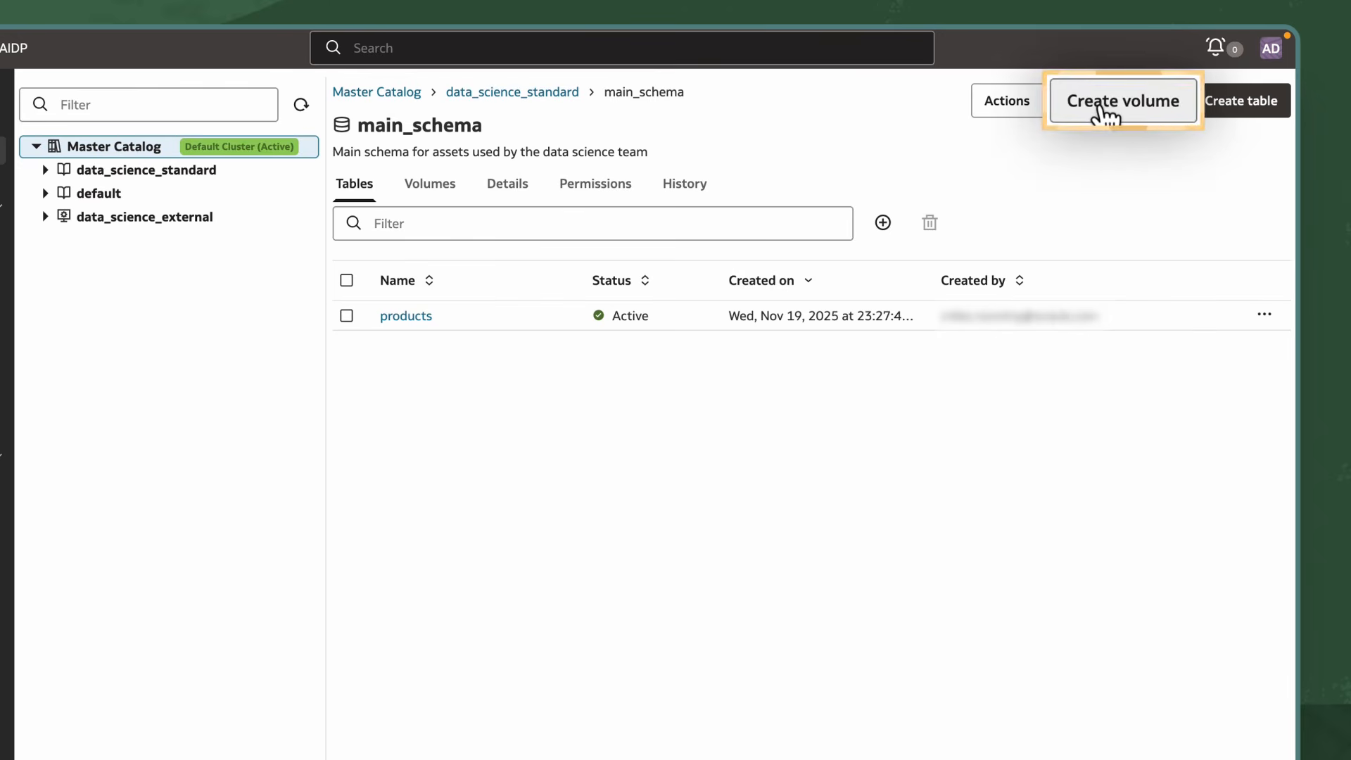
click(1102, 106)
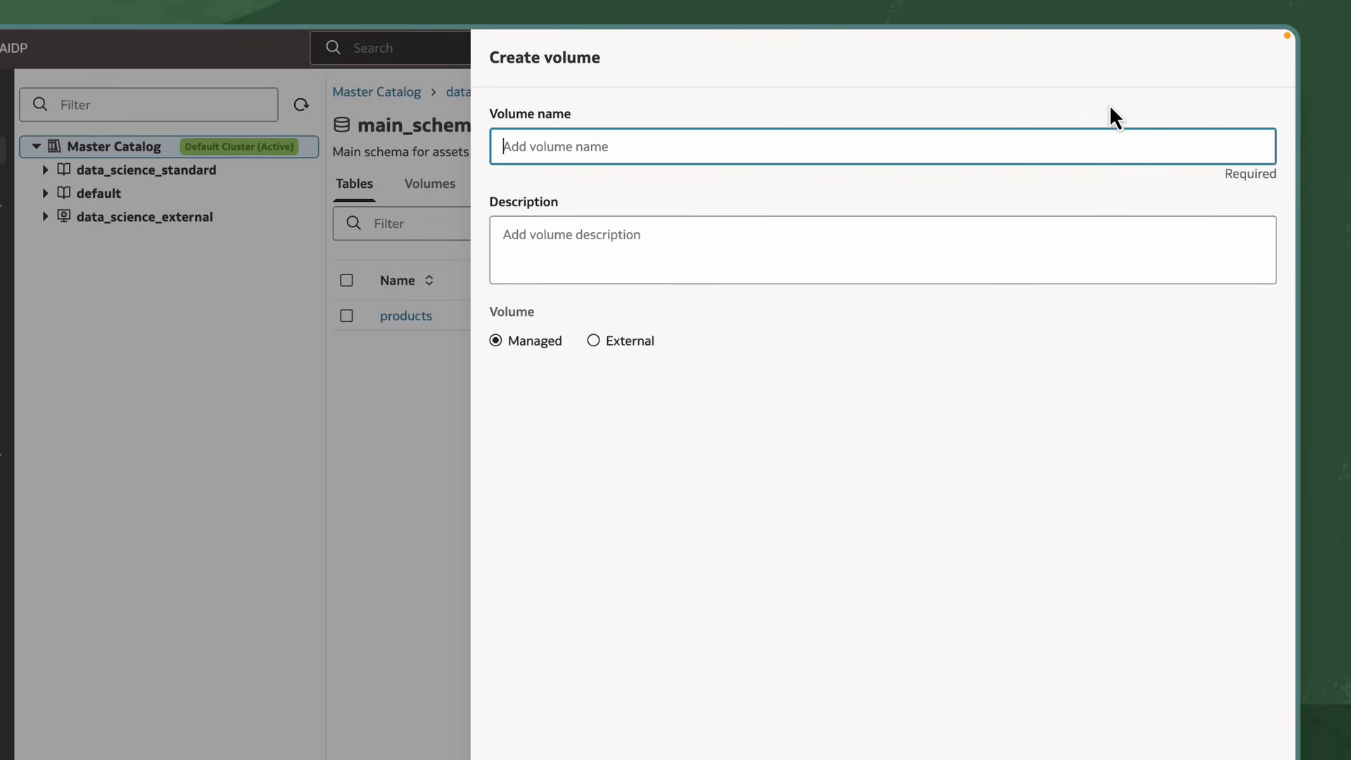
click(594, 342)
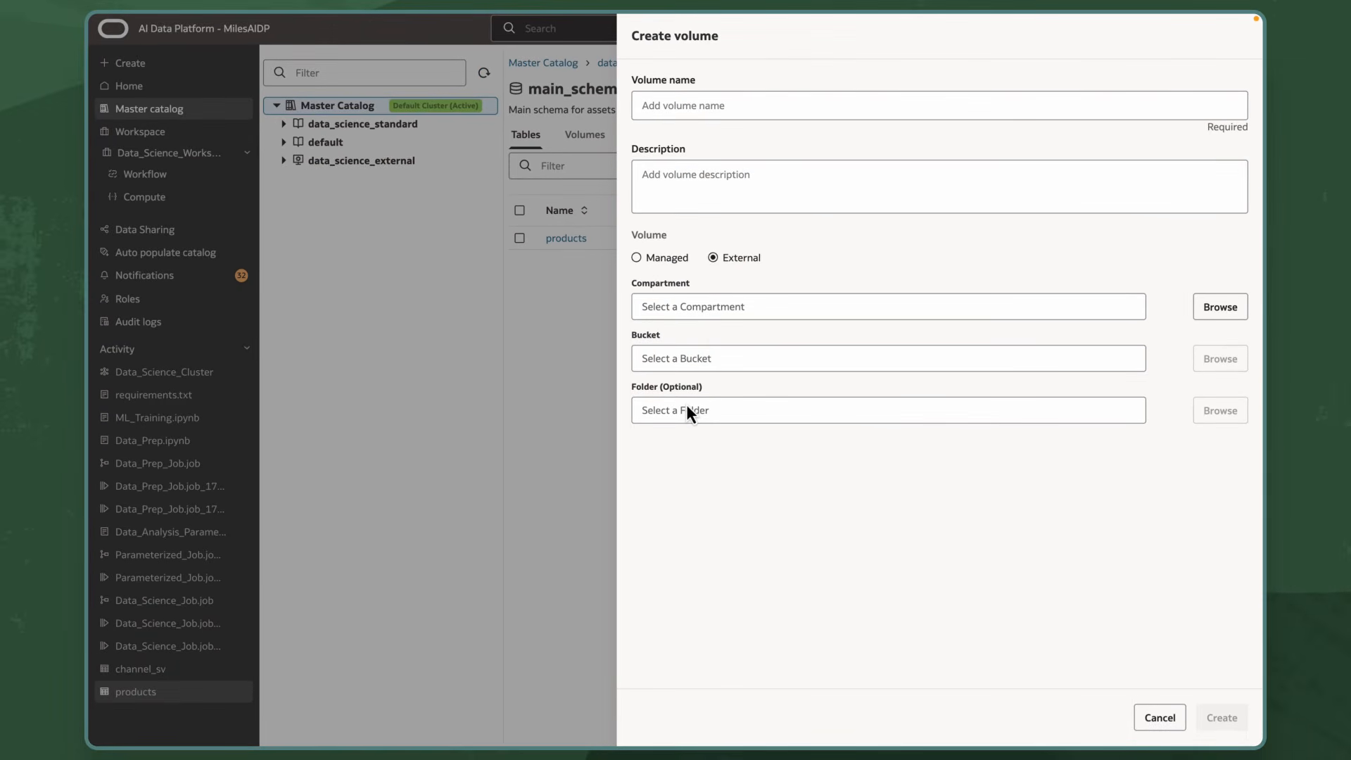
click(1158, 717)
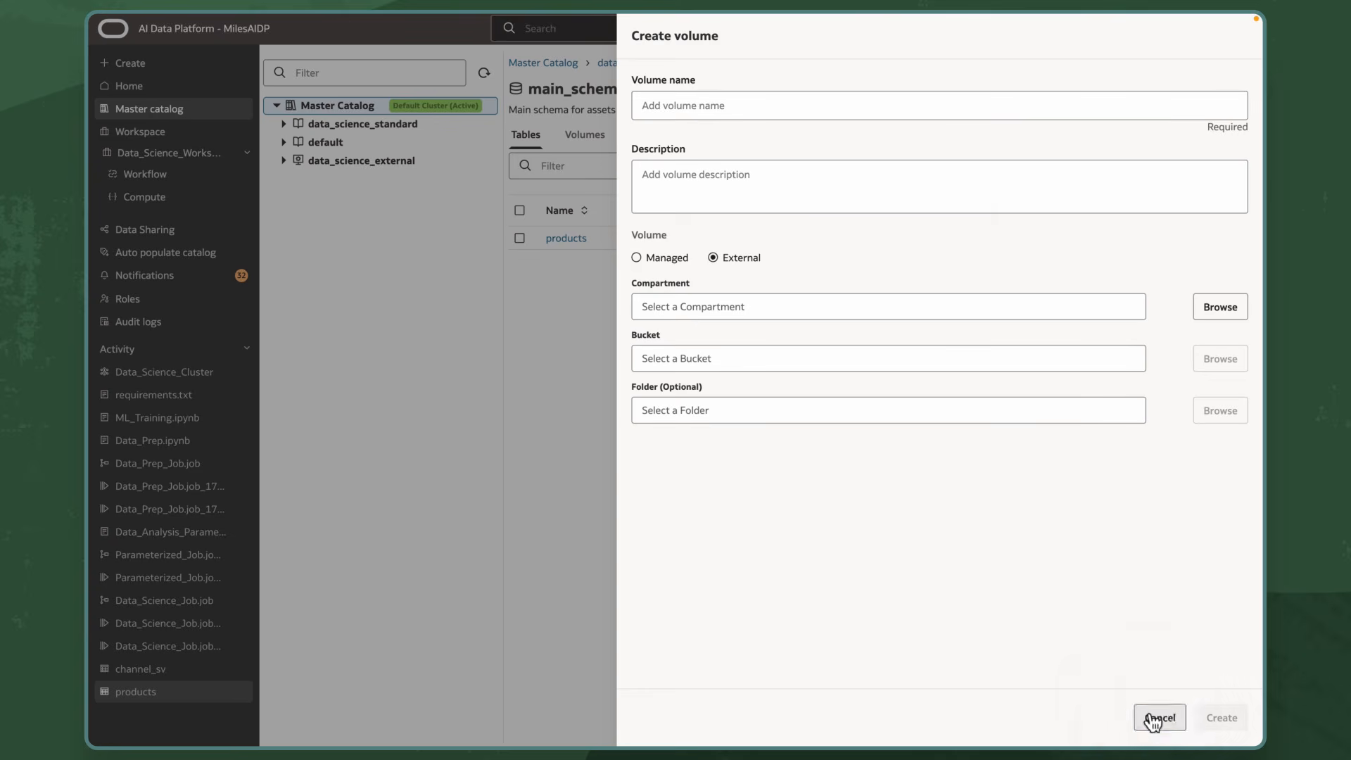